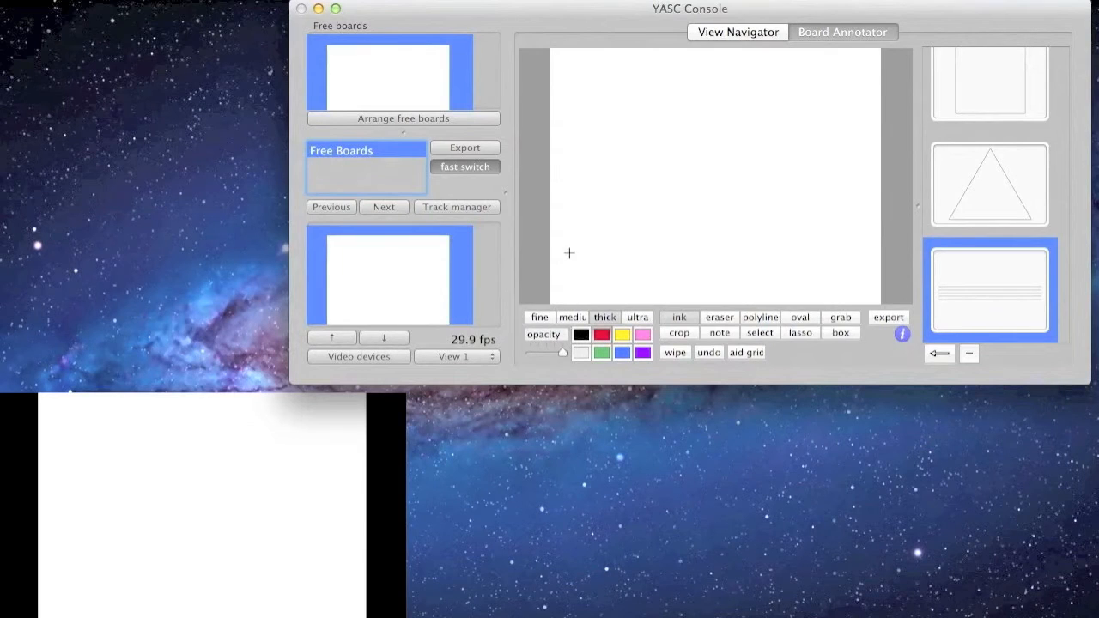
Step: Handwrite 'YASC is sweet!' in red ink, then erase the trailing exclamation mark
{"action": "mouse_move", "coordinate": [561, 62]}
{"action": "left_mouse_down"}
{"action": "mouse_move", "coordinate": [589, 79]}
{"action": "mouse_move", "coordinate": [593, 103]}
{"action": "mouse_move", "coordinate": [623, 101]}
{"action": "left_mouse_up"}
{"action": "mouse_move", "coordinate": [608, 91]}
{"action": "left_mouse_down"}
{"action": "mouse_move", "coordinate": [628, 76]}
{"action": "mouse_move", "coordinate": [627, 100]}
{"action": "mouse_move", "coordinate": [733, 95]}
{"action": "mouse_move", "coordinate": [814, 67]}
{"action": "mouse_move", "coordinate": [813, 95]}
{"action": "mouse_move", "coordinate": [820, 74]}
{"action": "mouse_move", "coordinate": [843, 86]}
{"action": "left_mouse_up"}
{"action": "left_click", "coordinate": [687, 76]}
{"action": "left_click", "coordinate": [845, 95]}
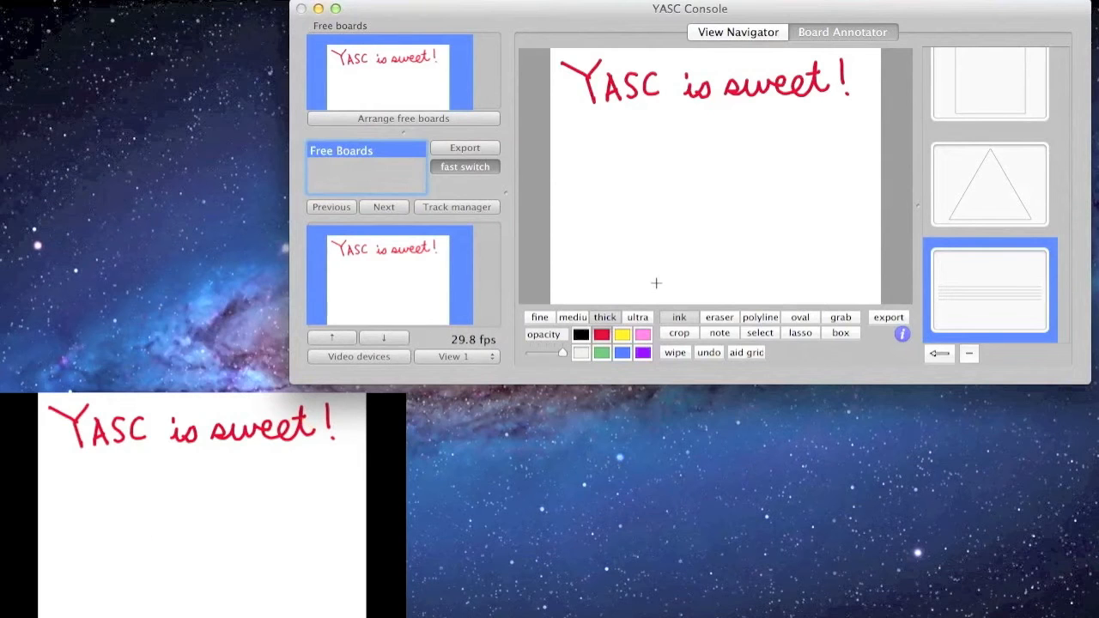
{"action": "left_click", "coordinate": [719, 318]}
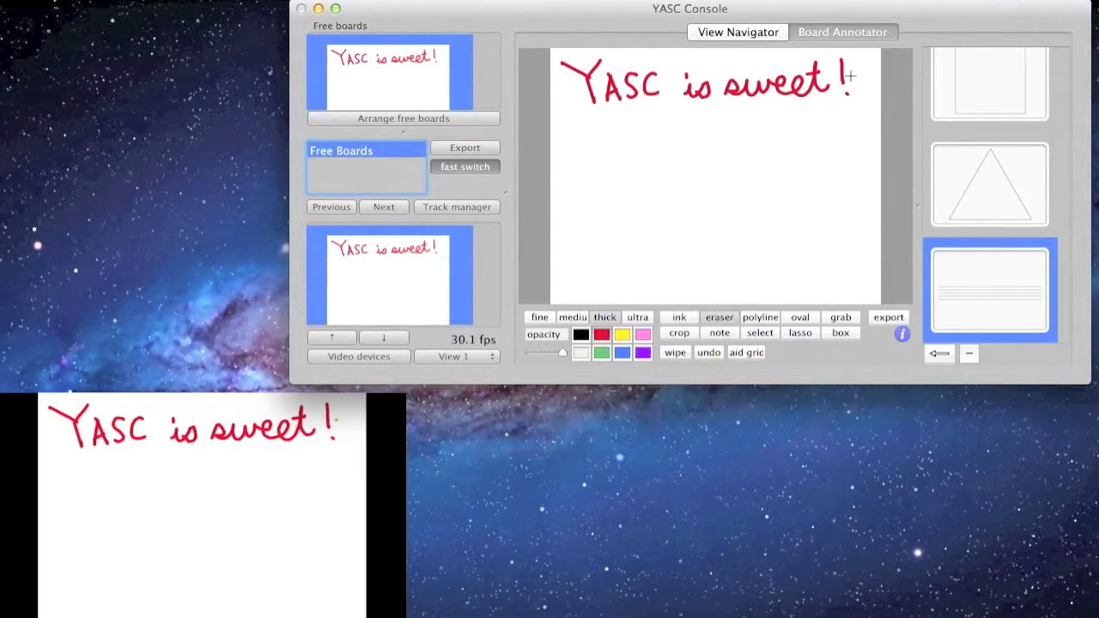
{"action": "left_click_drag", "start_coordinate": [853, 68], "coordinate": [841, 74]}
Step: Draw a red vertical line, a closed pentagon and an oval right of the pentagon
{"action": "left_click", "coordinate": [768, 317]}
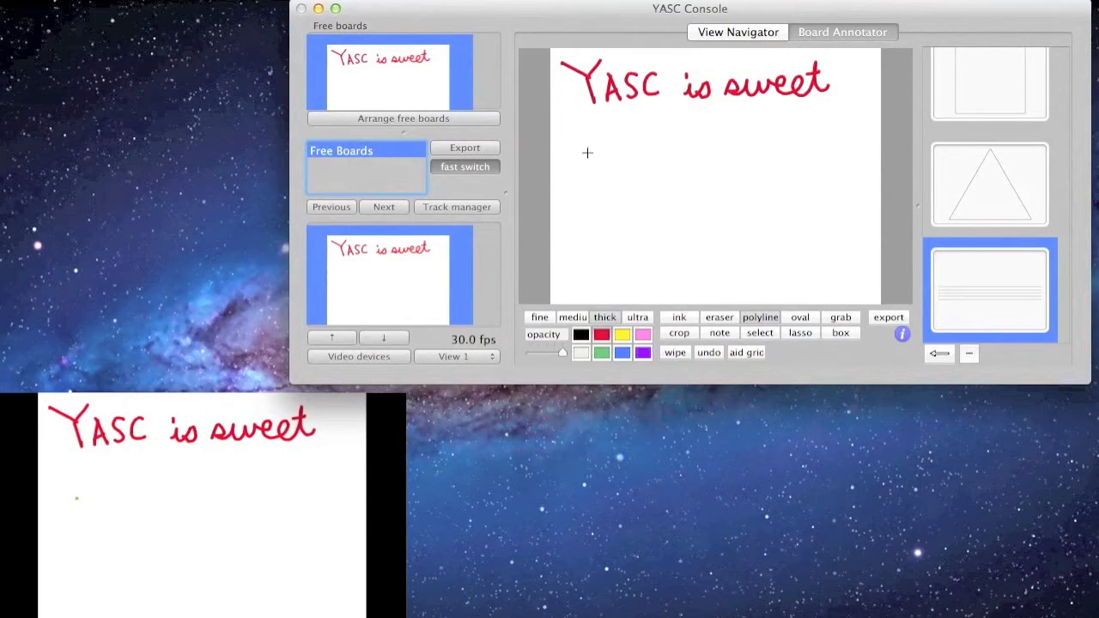
{"action": "left_click_drag", "start_coordinate": [592, 139], "coordinate": [598, 212]}
{"action": "mouse_move", "coordinate": [655, 143]}
{"action": "left_mouse_down"}
{"action": "mouse_move", "coordinate": [643, 206]}
{"action": "mouse_move", "coordinate": [704, 221]}
{"action": "mouse_move", "coordinate": [727, 160]}
{"action": "mouse_move", "coordinate": [685, 120]}
{"action": "left_mouse_up"}
{"action": "double_click", "coordinate": [685, 120]}
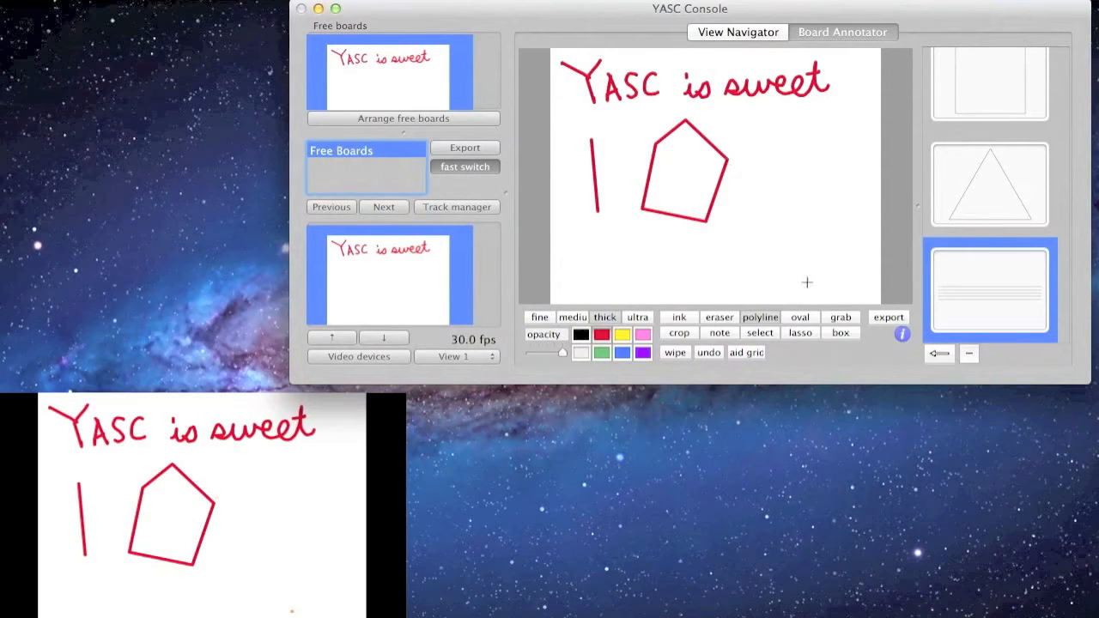
{"action": "left_click", "coordinate": [810, 317]}
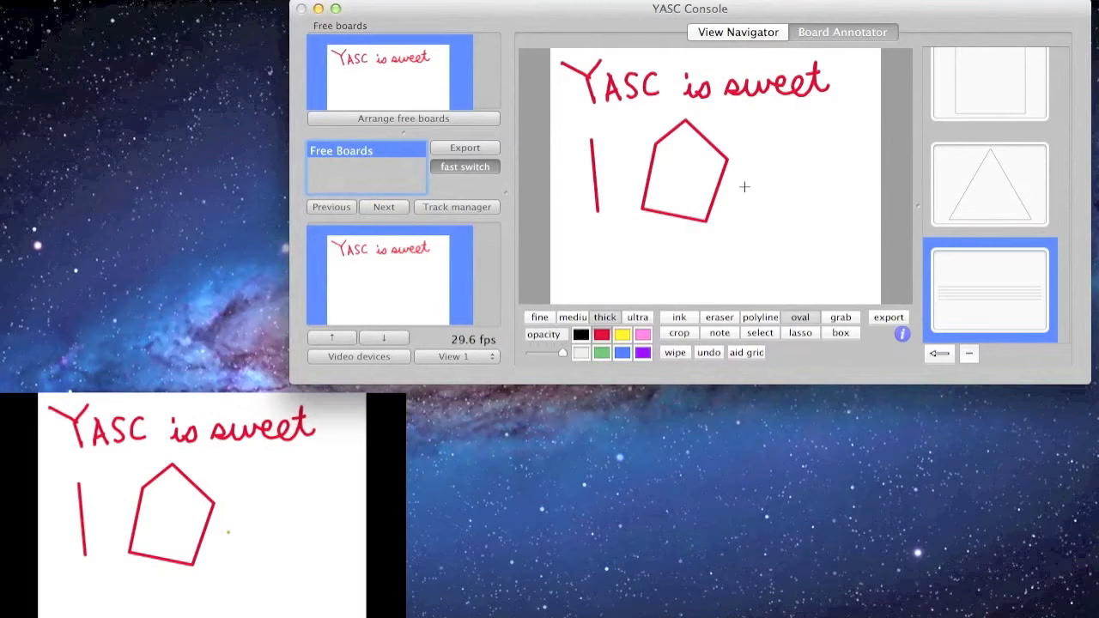
{"action": "left_click_drag", "start_coordinate": [793, 201], "coordinate": [846, 231]}
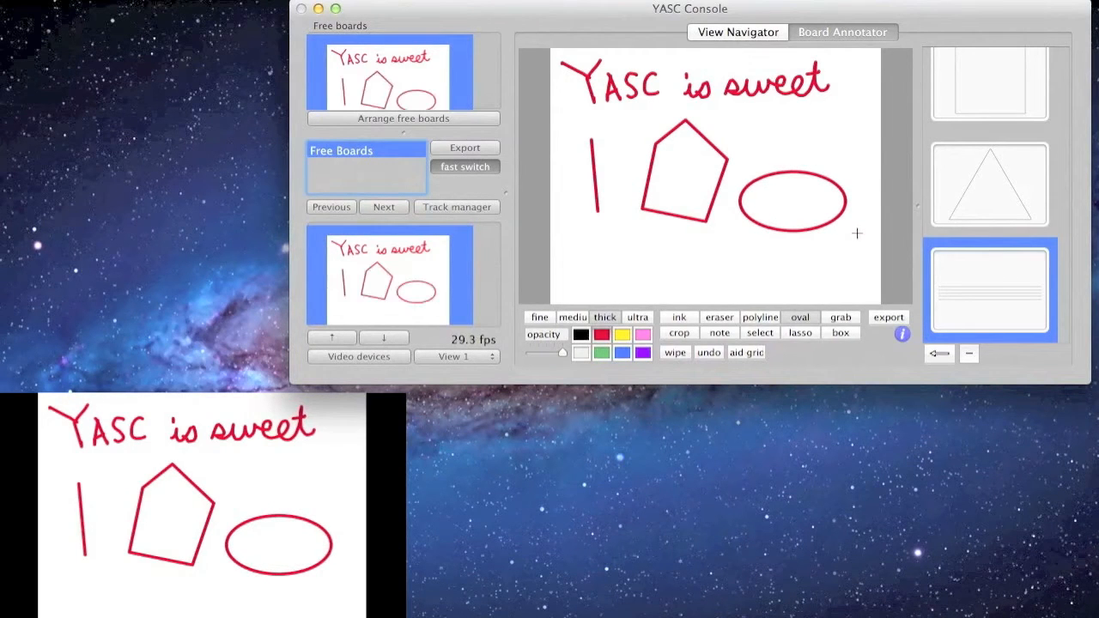
Step: Drag the red vertical line lower on the board with the grab tool
{"action": "left_click", "coordinate": [849, 319]}
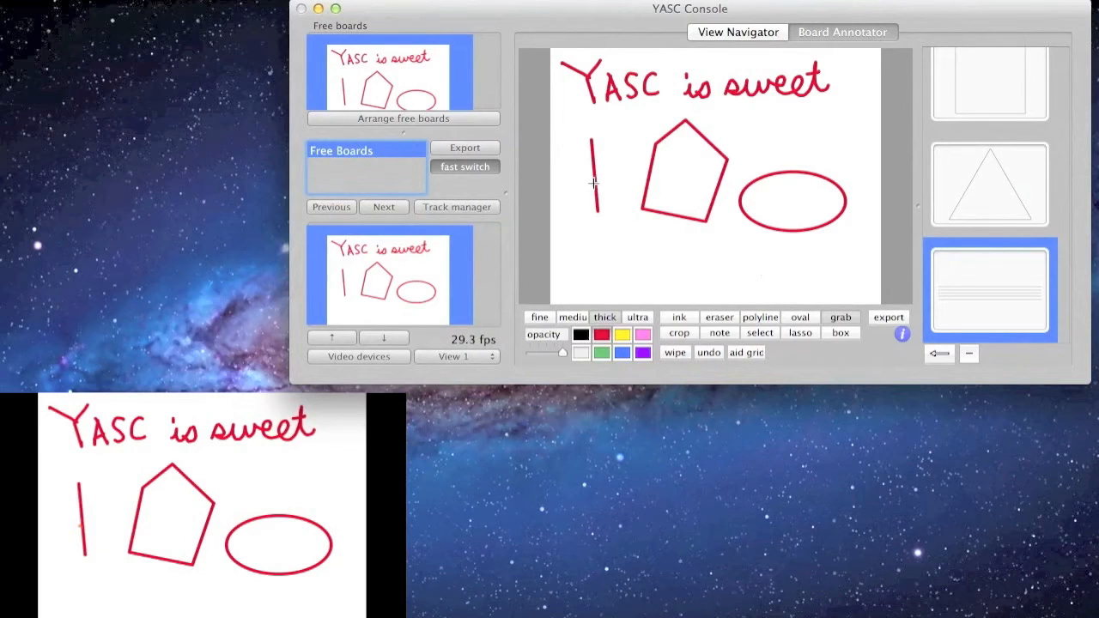
{"action": "left_click_drag", "start_coordinate": [594, 183], "coordinate": [685, 246]}
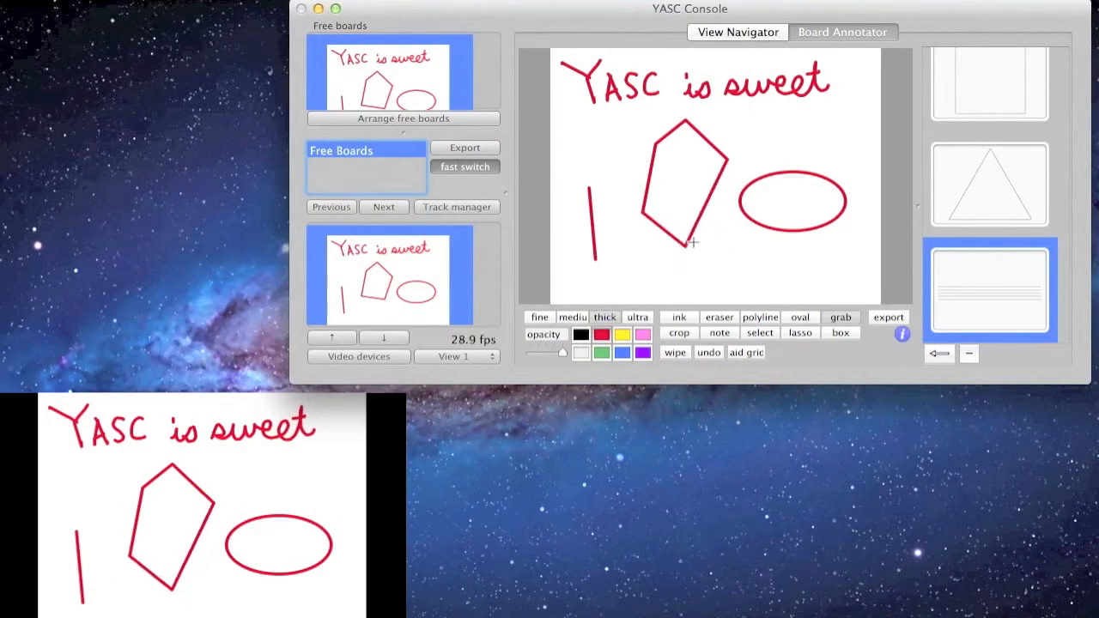
{"action": "left_click", "coordinate": [683, 335]}
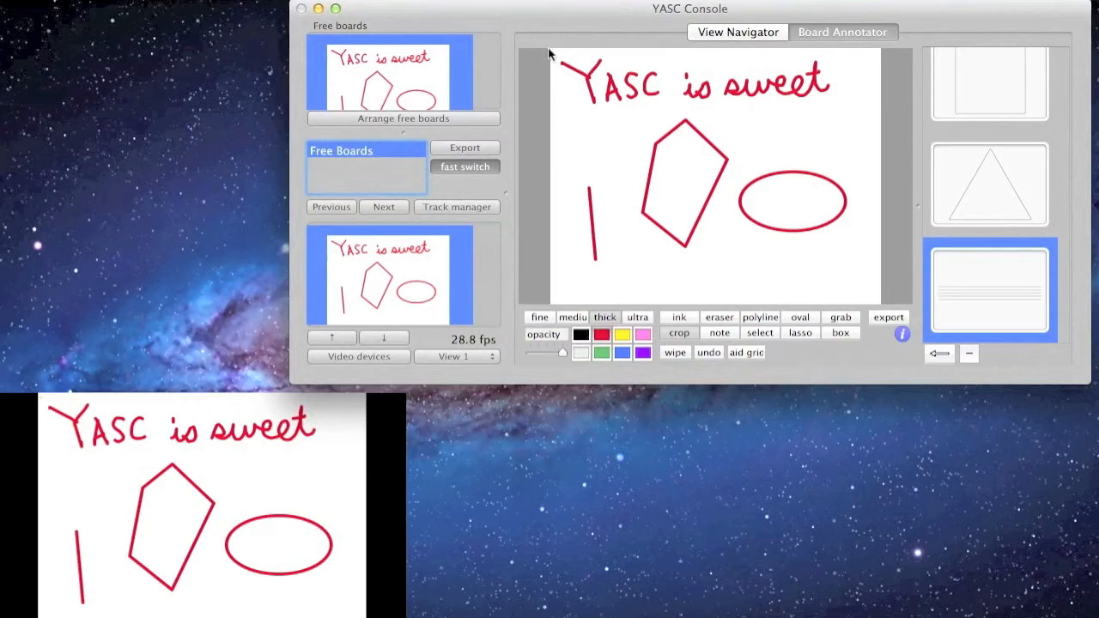
{"action": "left_click_drag", "start_coordinate": [551, 53], "coordinate": [879, 202]}
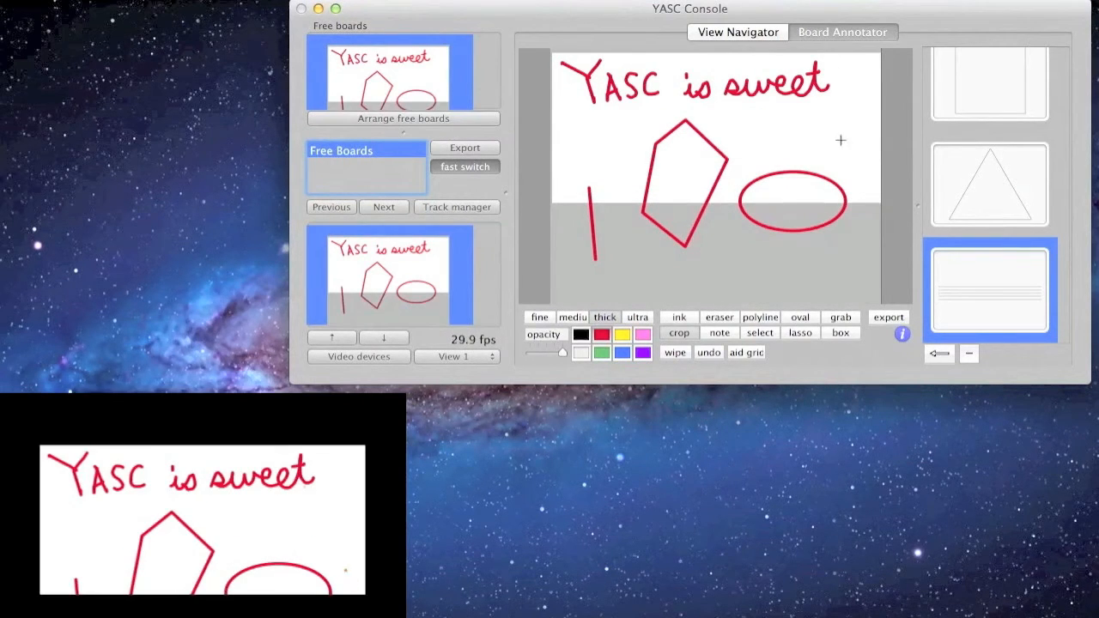
{"action": "left_click", "coordinate": [752, 31]}
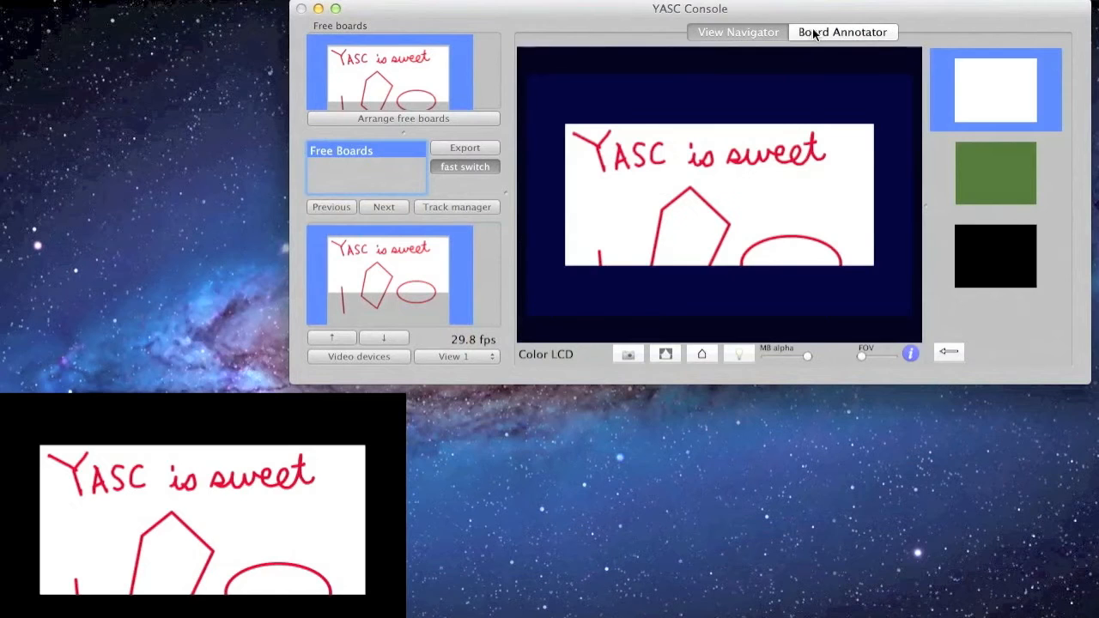
{"action": "left_click", "coordinate": [814, 32]}
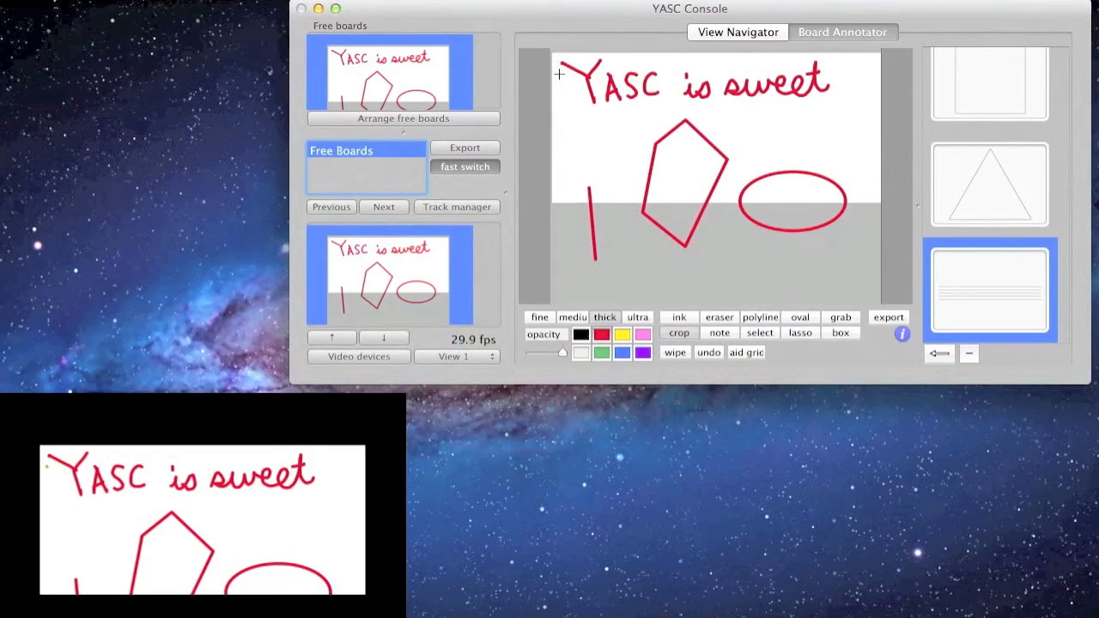
{"action": "left_click_drag", "start_coordinate": [549, 51], "coordinate": [898, 304]}
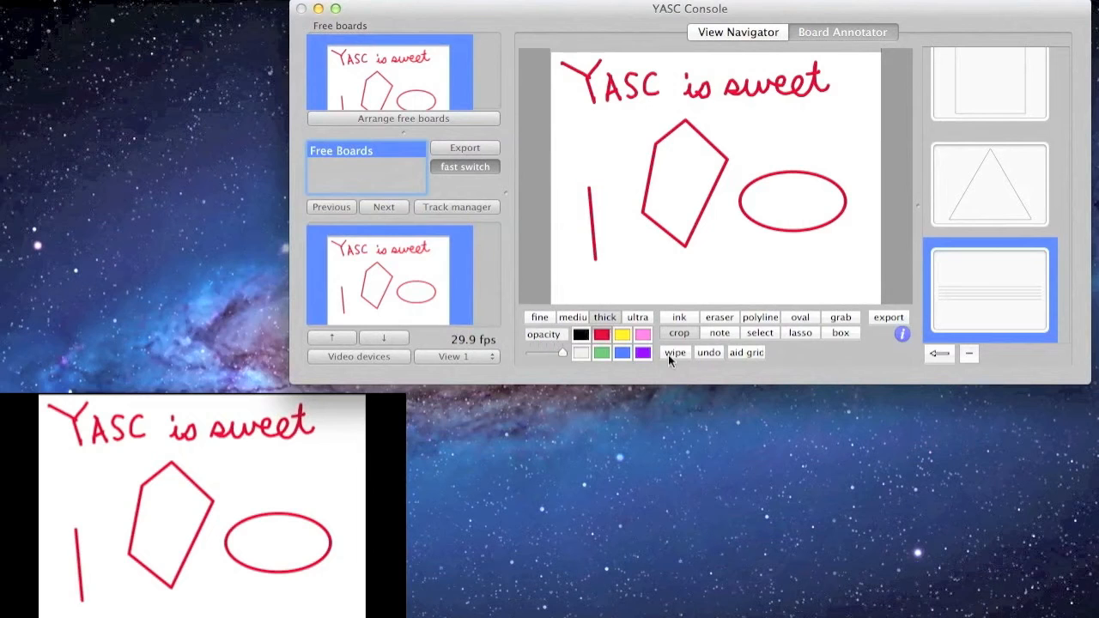
{"action": "left_click", "coordinate": [711, 336]}
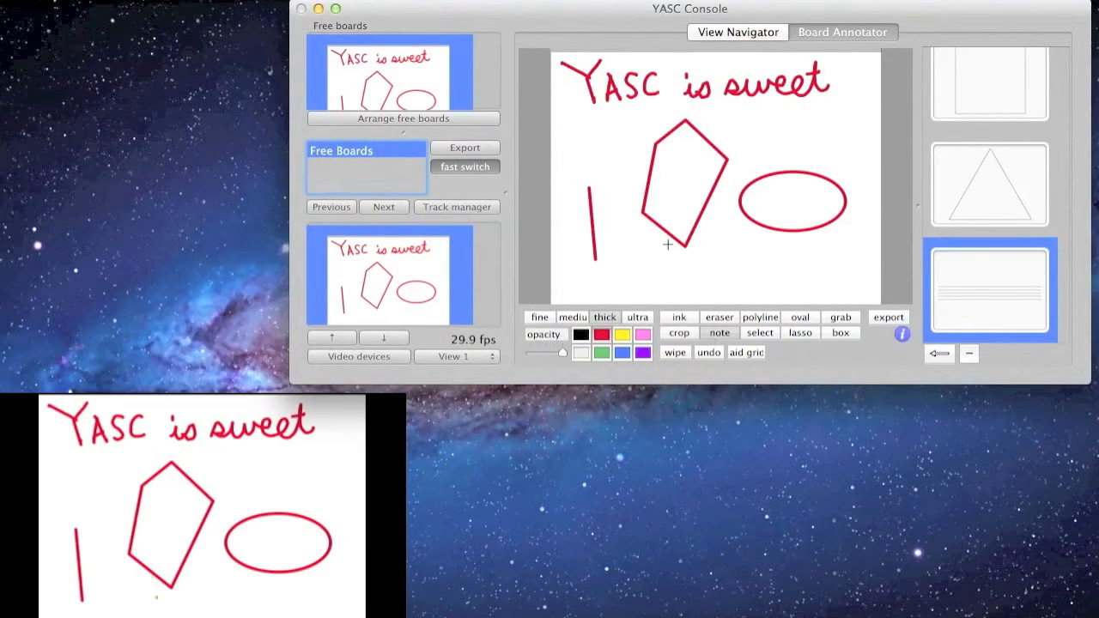
Step: Add a note below the shape reading 'Remember to say something about Handel' and move it aside
{"action": "left_click", "coordinate": [721, 248]}
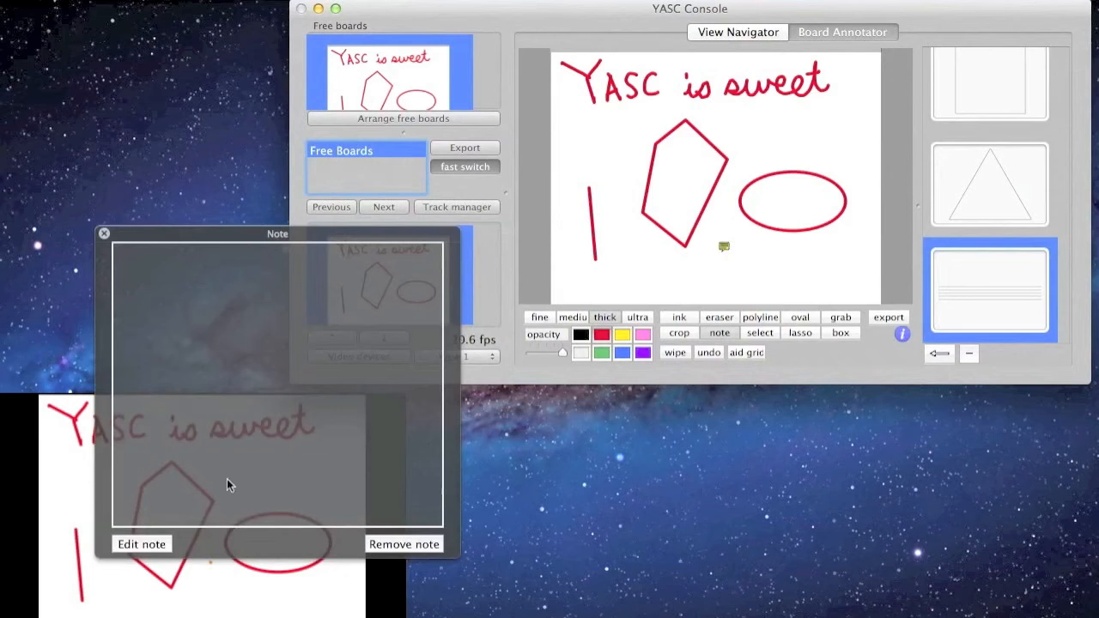
{"action": "left_click", "coordinate": [144, 544]}
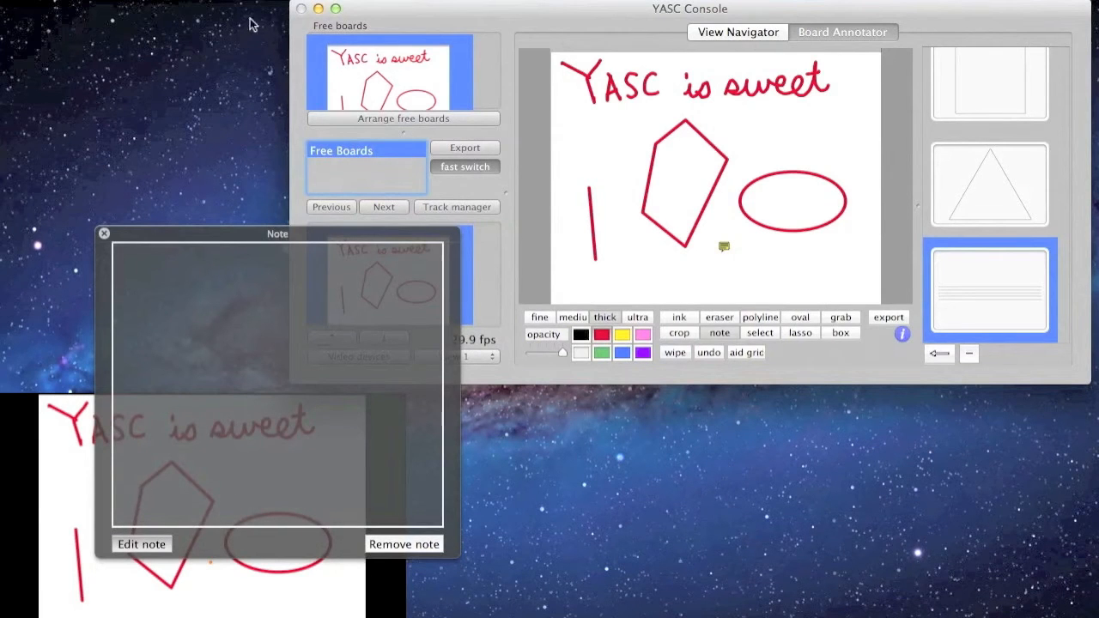
{"action": "left_click", "coordinate": [155, 248]}
{"action": "type", "text": "R"}
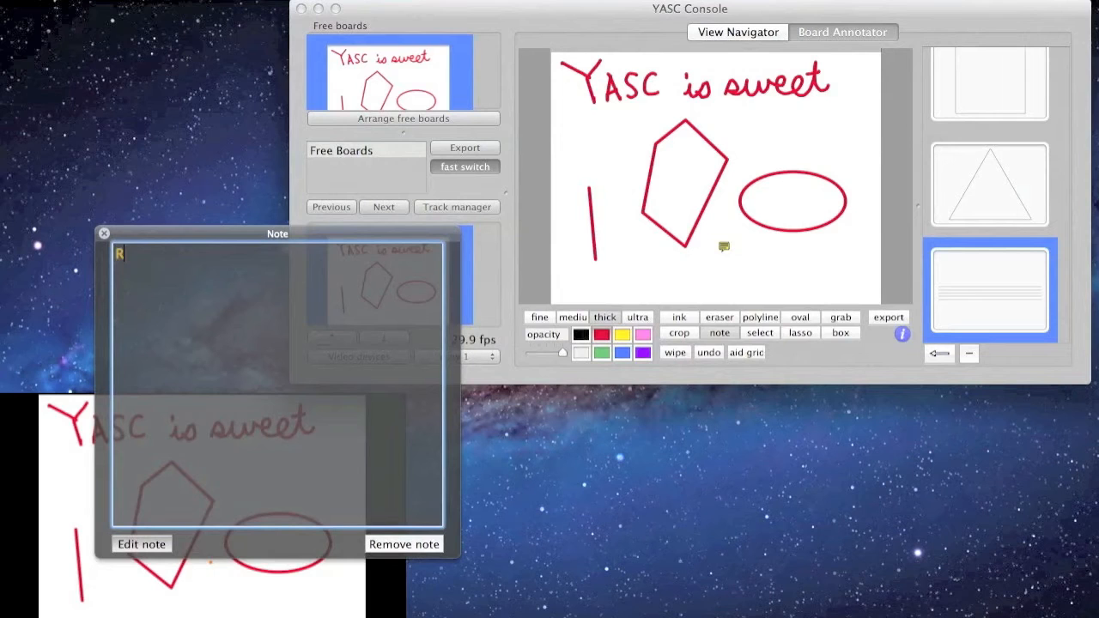
{"action": "type", "text": "emember to say something about  Handel"}
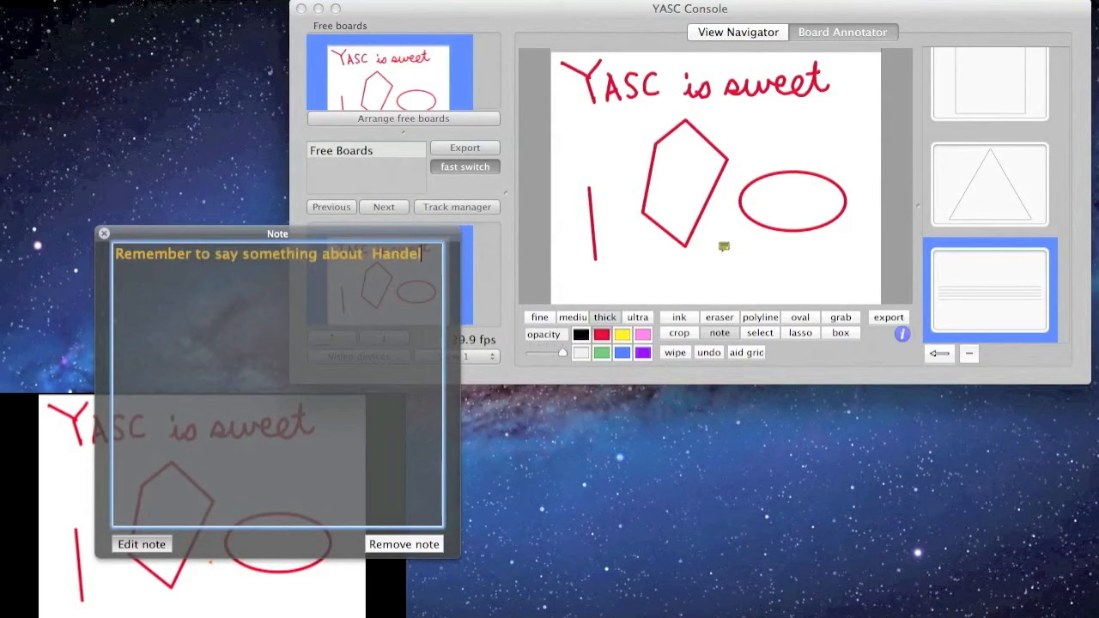
{"action": "left_click", "coordinate": [163, 550]}
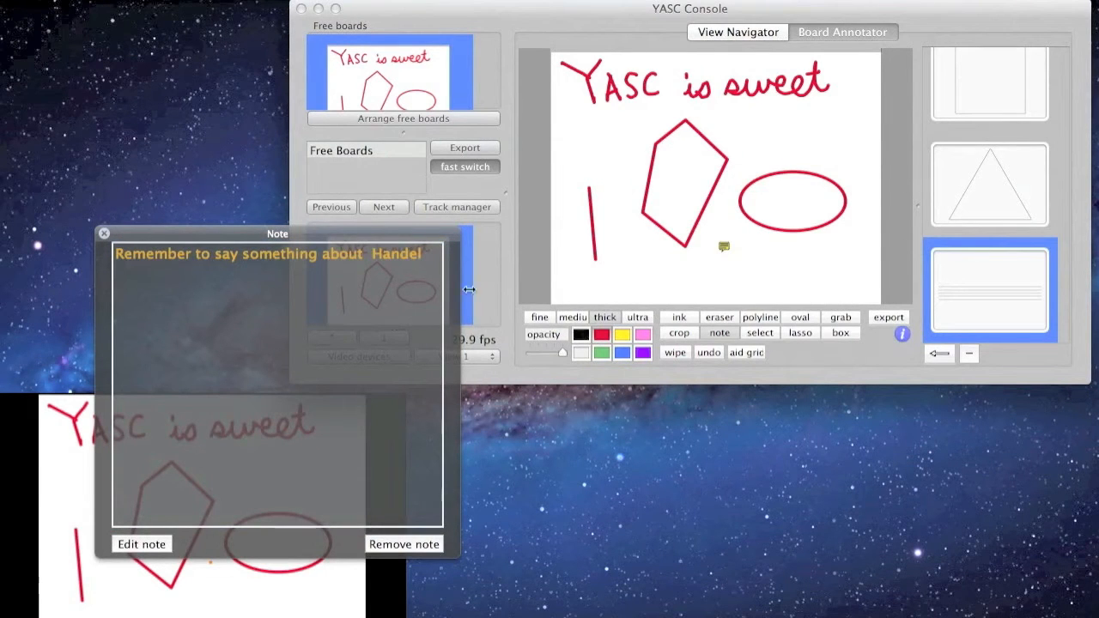
{"action": "left_click_drag", "start_coordinate": [369, 236], "coordinate": [778, 305]}
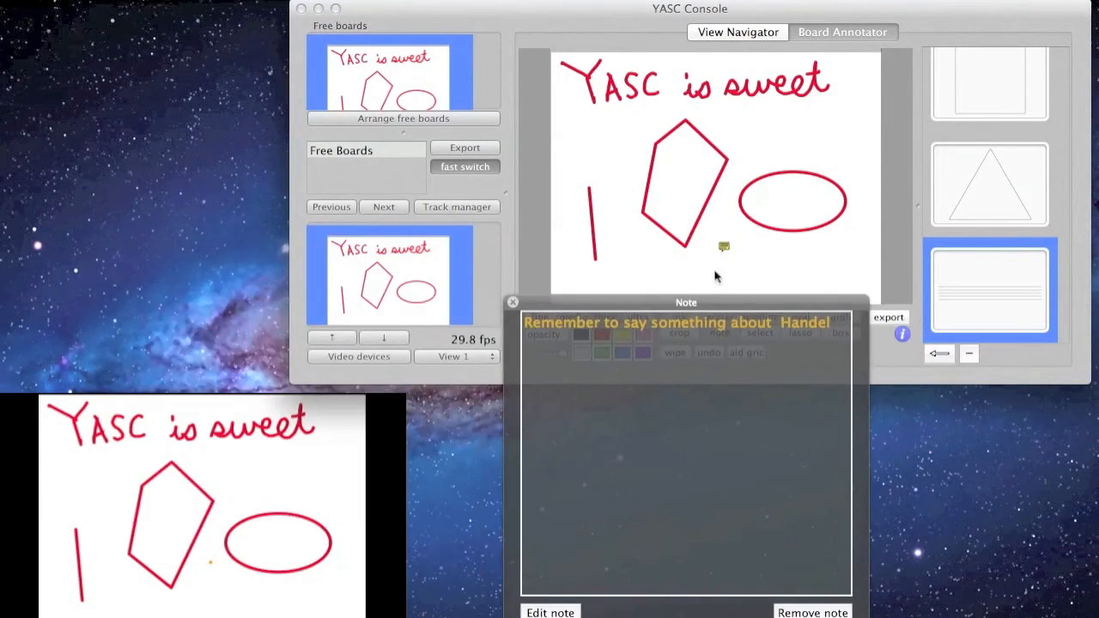
Step: Deselect the board in the navigator view, close the note window, and return to annotating
{"action": "left_click", "coordinate": [740, 32]}
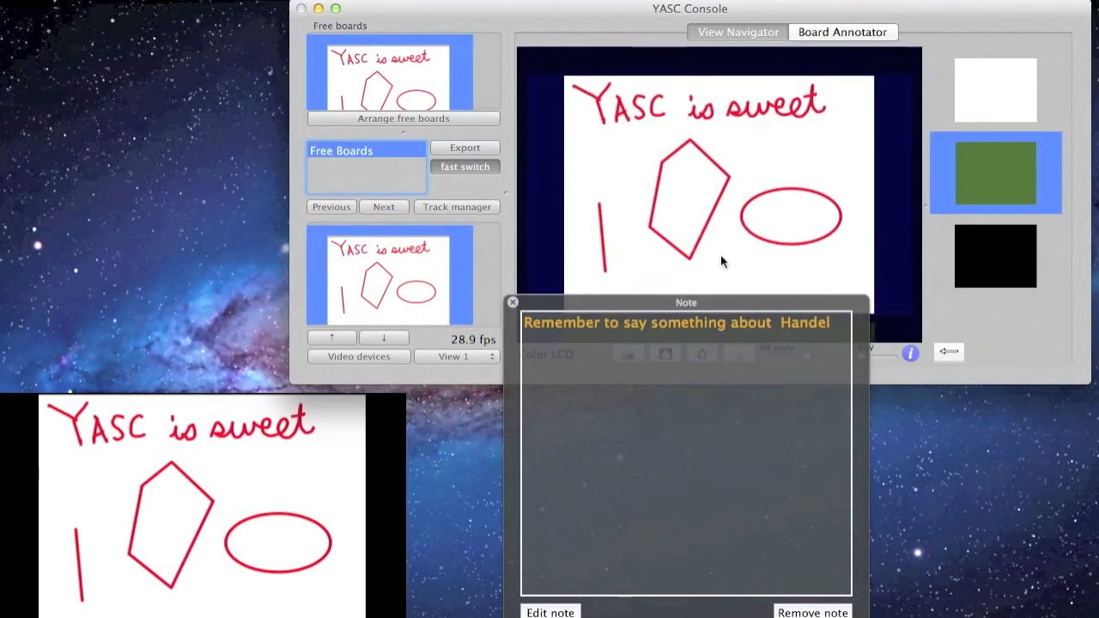
{"action": "left_click", "coordinate": [485, 289]}
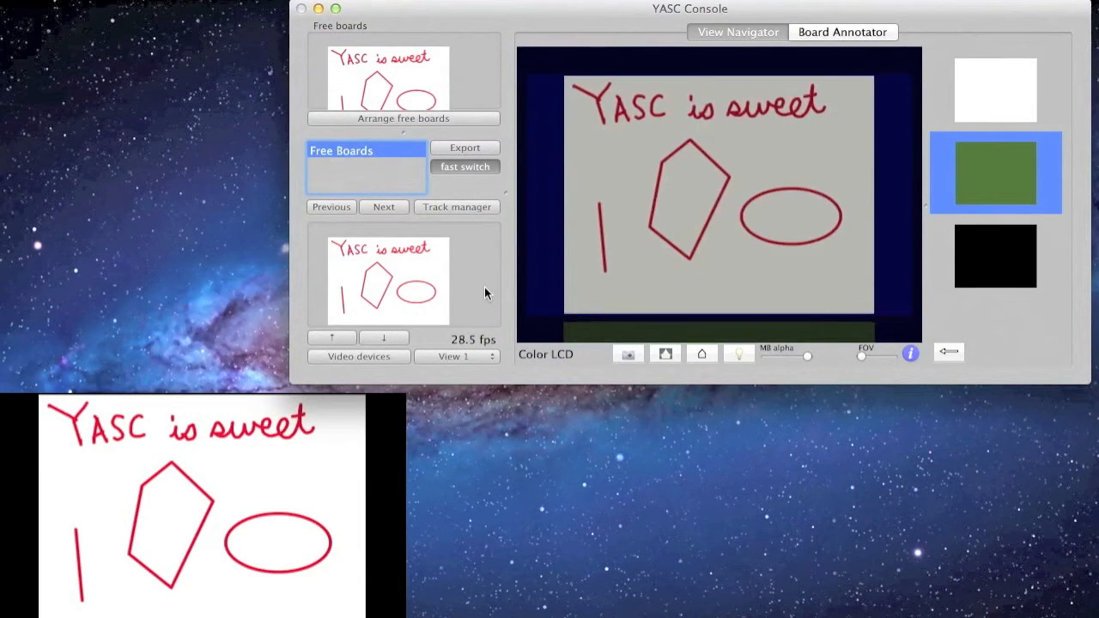
{"action": "scroll", "coordinate": [486, 299], "scroll_direction": "down", "scroll_amount": 5}
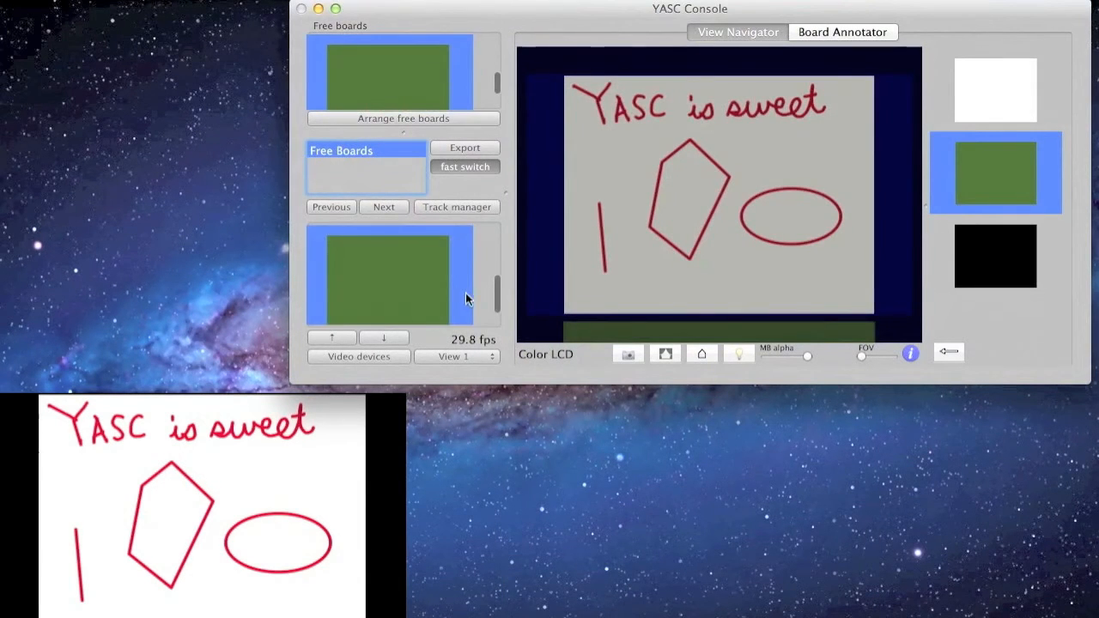
{"action": "scroll", "coordinate": [479, 276], "scroll_direction": "up", "scroll_amount": 5}
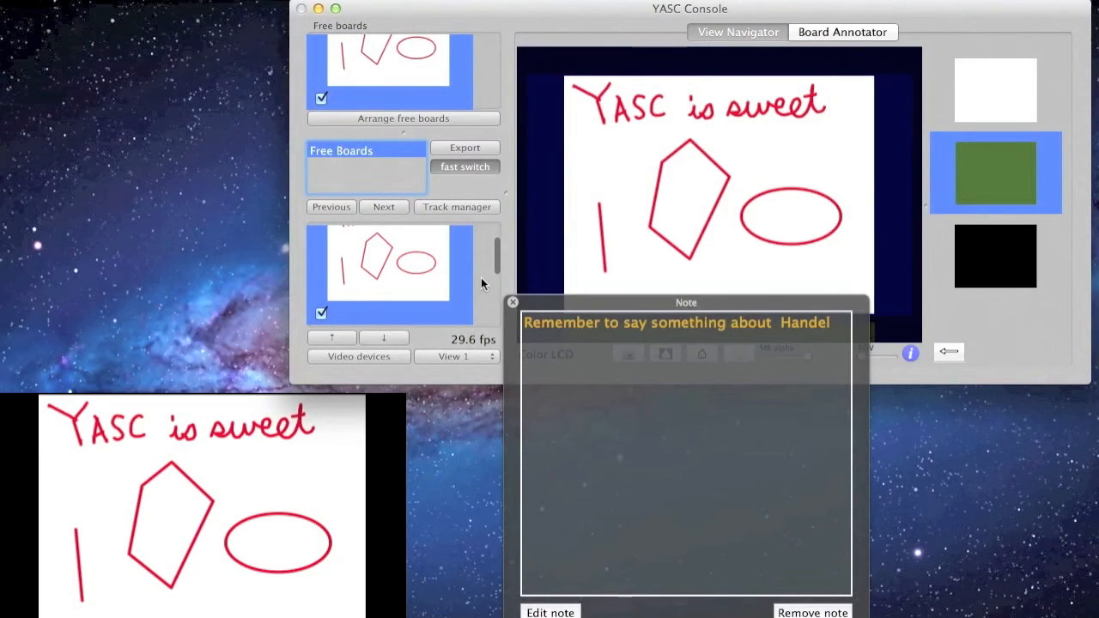
{"action": "scroll", "coordinate": [482, 286], "scroll_direction": "down", "scroll_amount": 3}
{"action": "scroll", "coordinate": [484, 289], "scroll_direction": "up", "scroll_amount": 3}
{"action": "left_click", "coordinate": [513, 304]}
{"action": "left_click", "coordinate": [836, 34]}
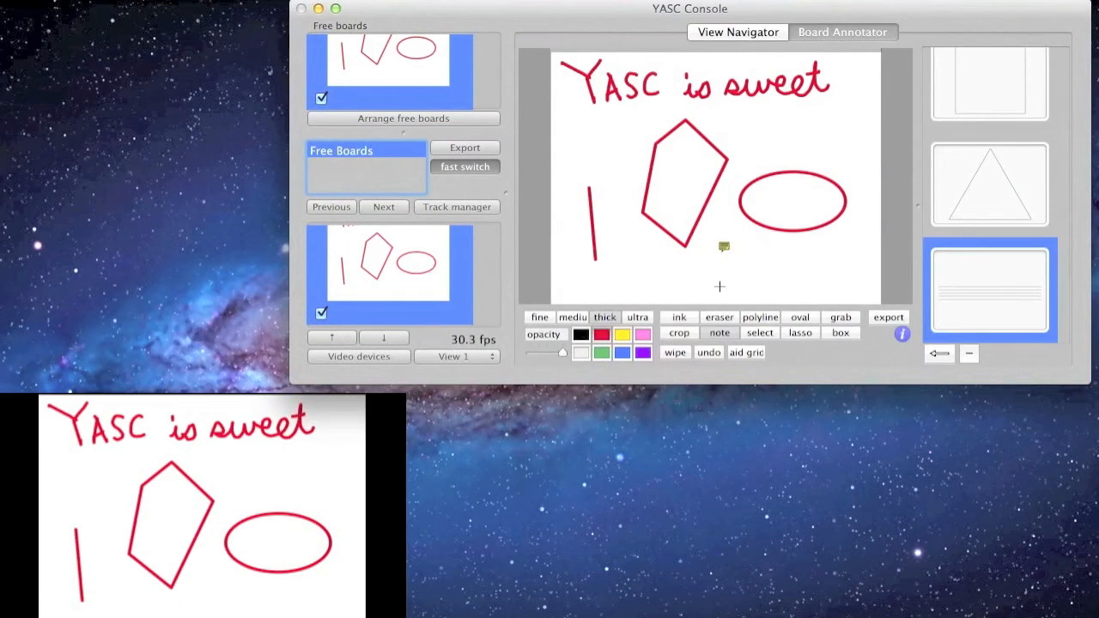
Step: Select the six-sided shape and rotate, shear and stretch it into a slim tilted outline
{"action": "left_click", "coordinate": [764, 334]}
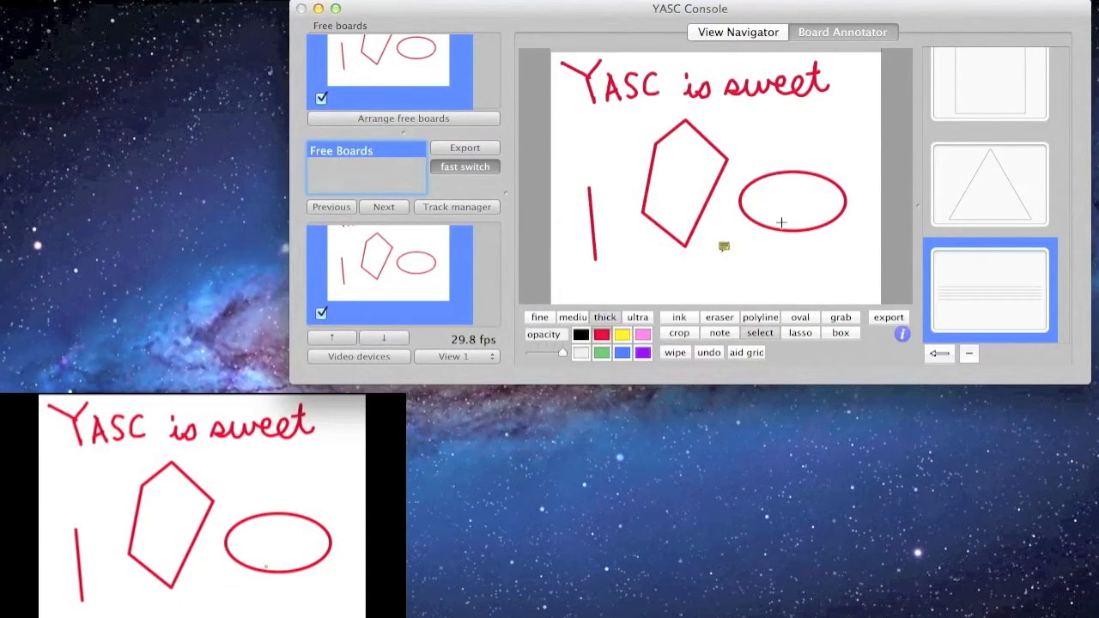
{"action": "left_click", "coordinate": [705, 201]}
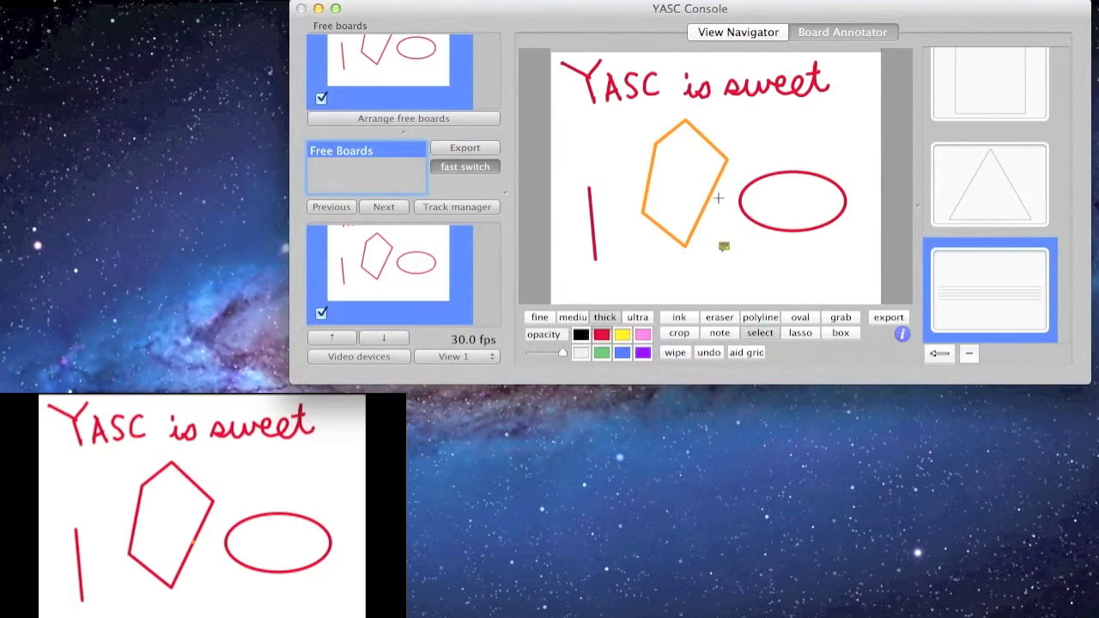
{"action": "scroll", "coordinate": [719, 197], "scroll_direction": "up", "scroll_amount": 5}
{"action": "scroll", "coordinate": [722, 199], "scroll_direction": "down", "scroll_amount": 8}
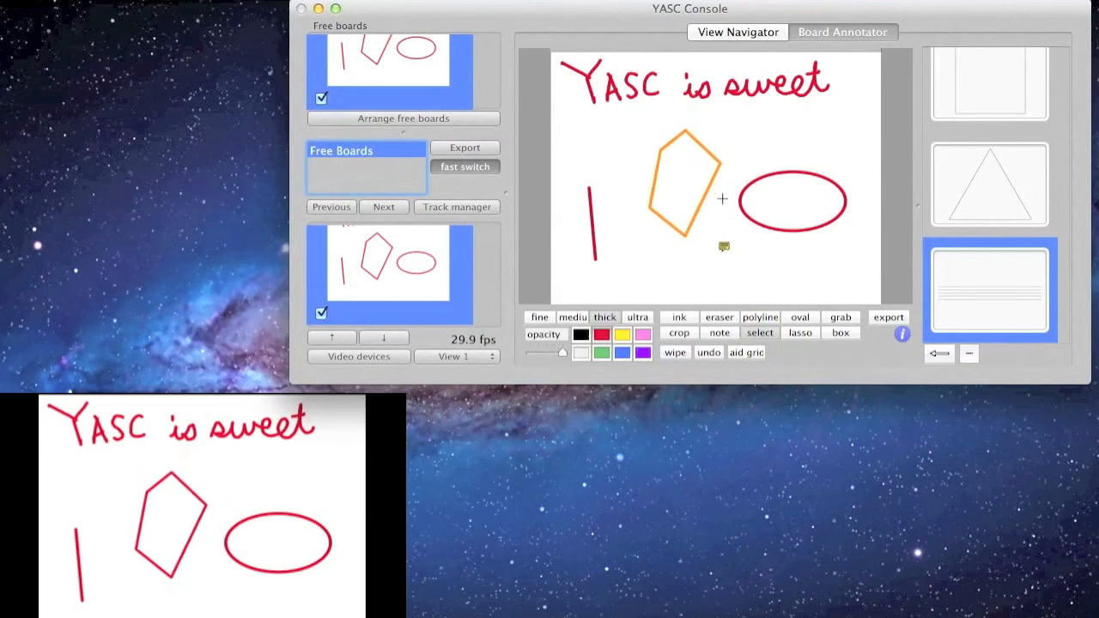
{"action": "scroll", "coordinate": [722, 199], "scroll_direction": "right", "scroll_amount": 6}
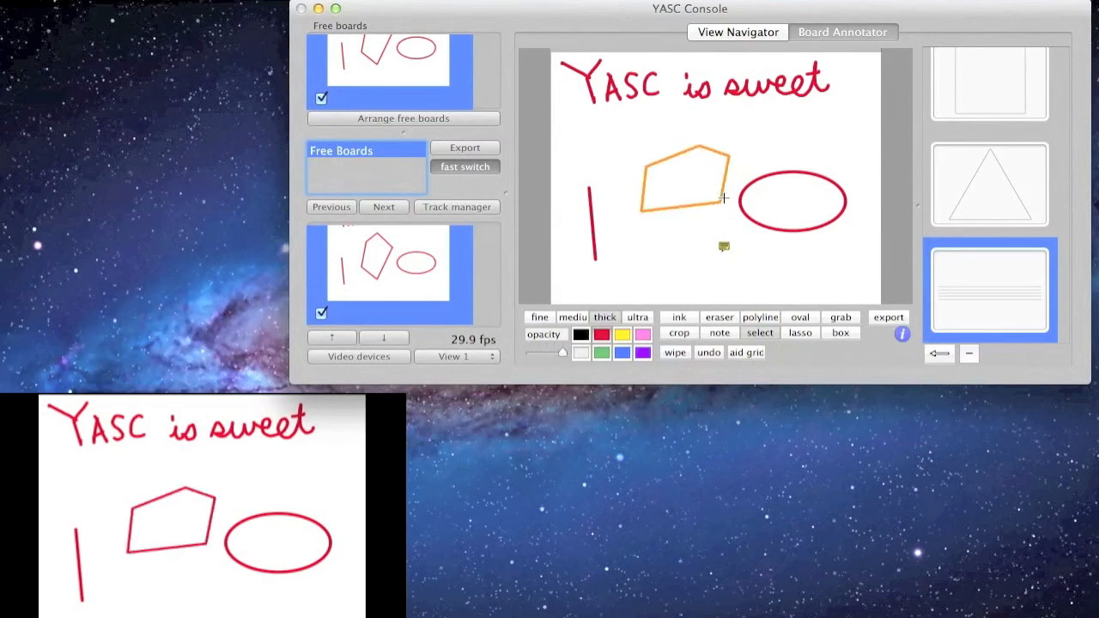
{"action": "scroll", "coordinate": [722, 200], "scroll_direction": "left", "scroll_amount": 6}
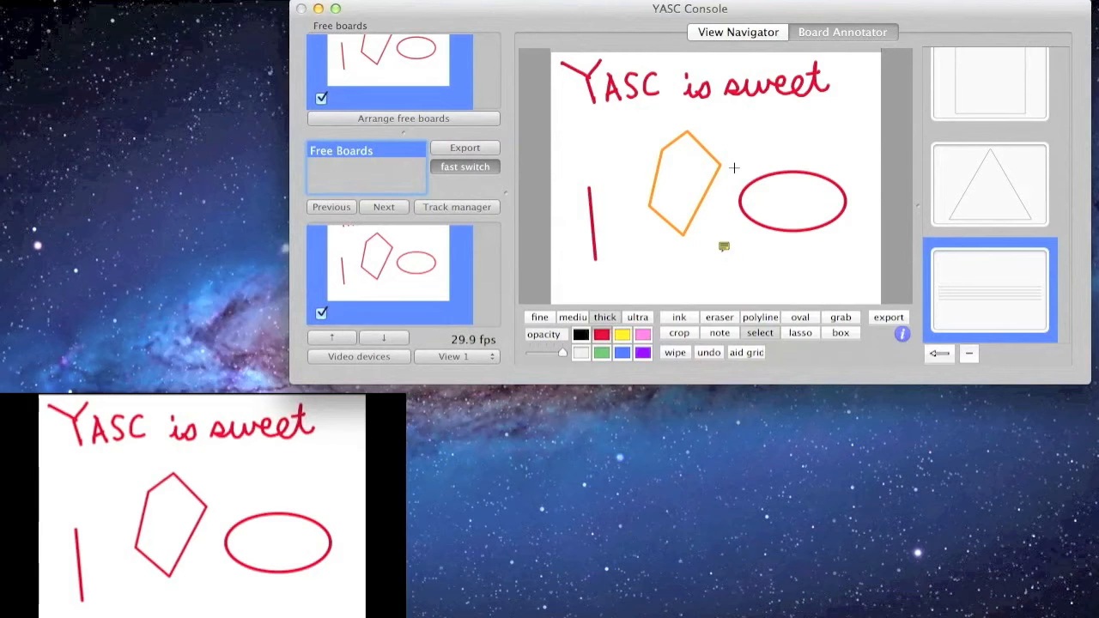
{"action": "scroll", "coordinate": [799, 197], "scroll_direction": "right", "scroll_amount": 3}
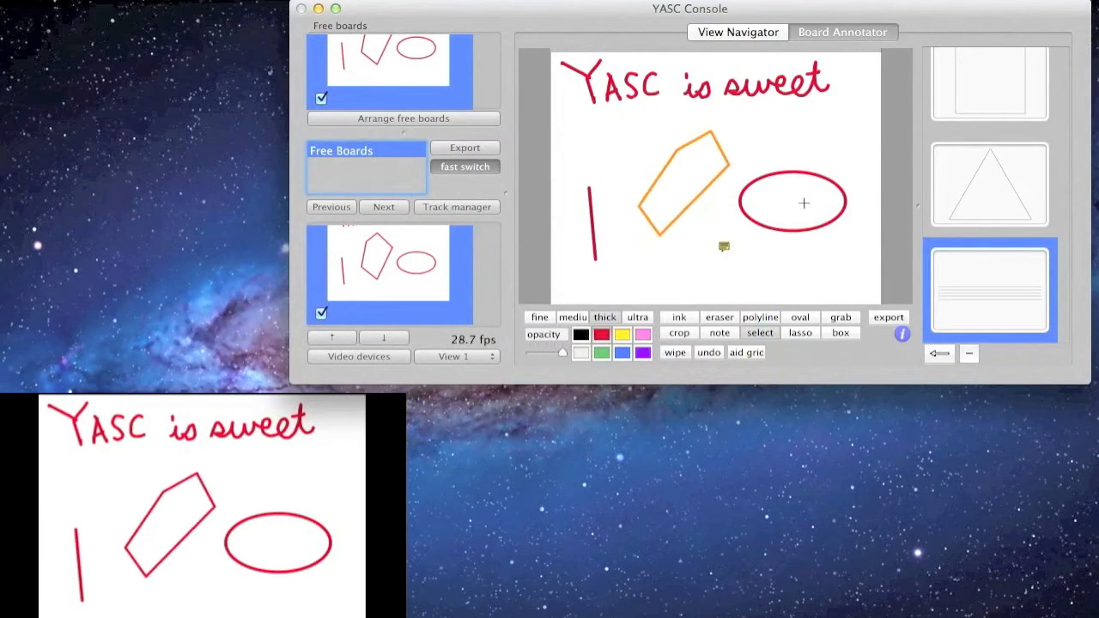
{"action": "scroll", "coordinate": [804, 203], "scroll_direction": "left", "scroll_amount": 6}
{"action": "scroll", "coordinate": [803, 203], "scroll_direction": "right", "scroll_amount": 2}
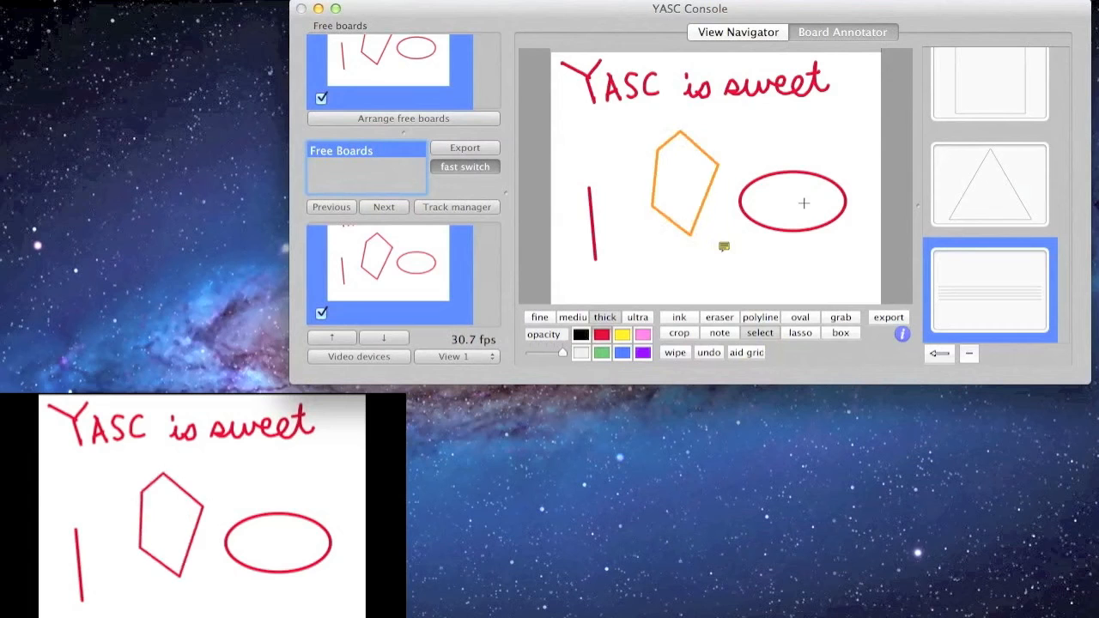
{"action": "scroll", "coordinate": [804, 202], "scroll_direction": "right", "scroll_amount": 5}
{"action": "scroll", "coordinate": [803, 203], "scroll_direction": "up", "scroll_amount": 6}
{"action": "scroll", "coordinate": [804, 202], "scroll_direction": "down", "scroll_amount": 6}
{"action": "scroll", "coordinate": [804, 203], "scroll_direction": "left", "scroll_amount": 2}
Step: Flip the polygon horizontally and back again, then deselect it
{"action": "key", "text": "h"}
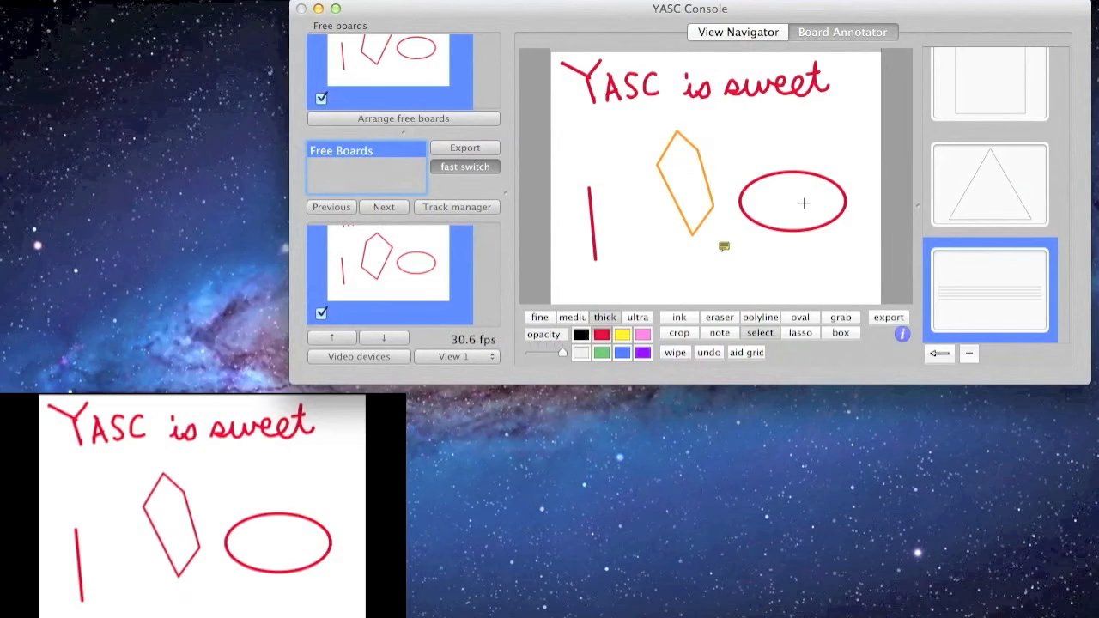
{"action": "key", "text": "h"}
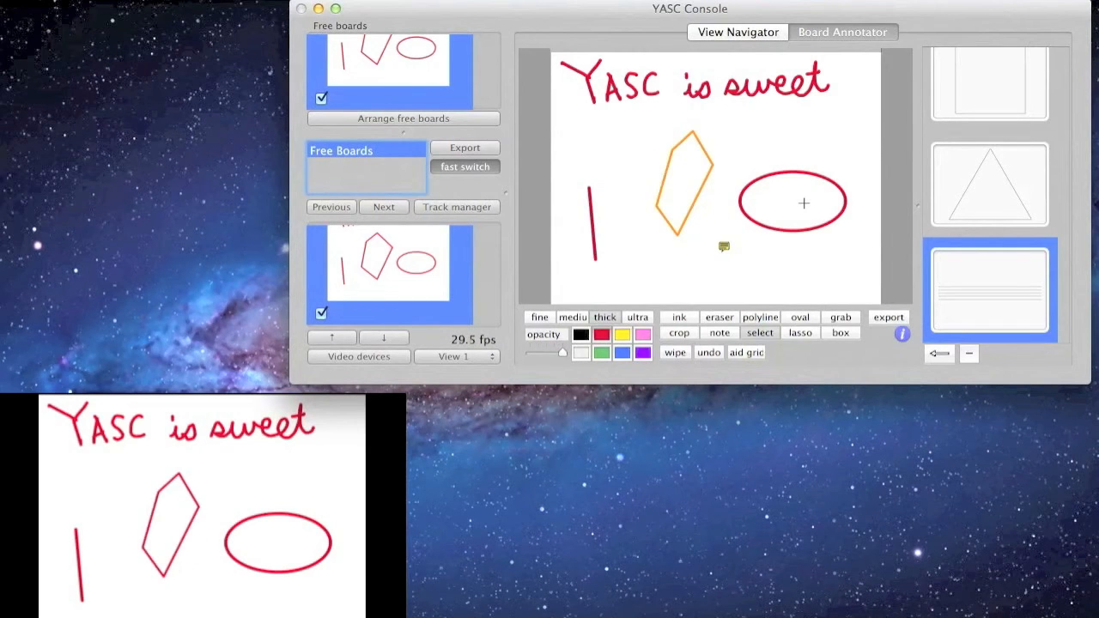
{"action": "left_click", "coordinate": [644, 151]}
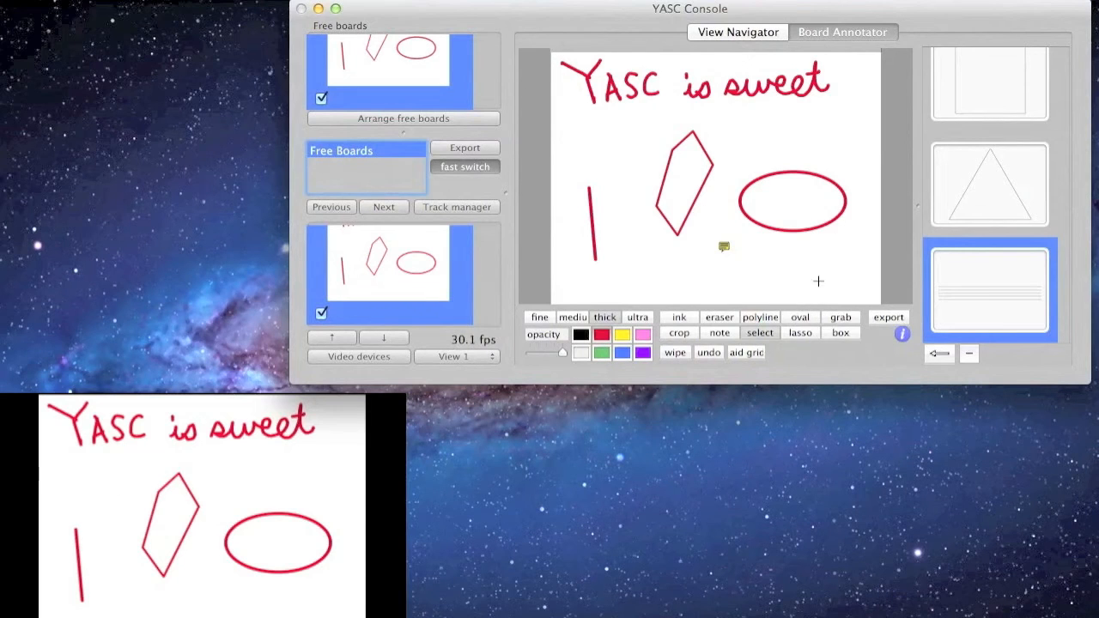
{"action": "left_click", "coordinate": [800, 334]}
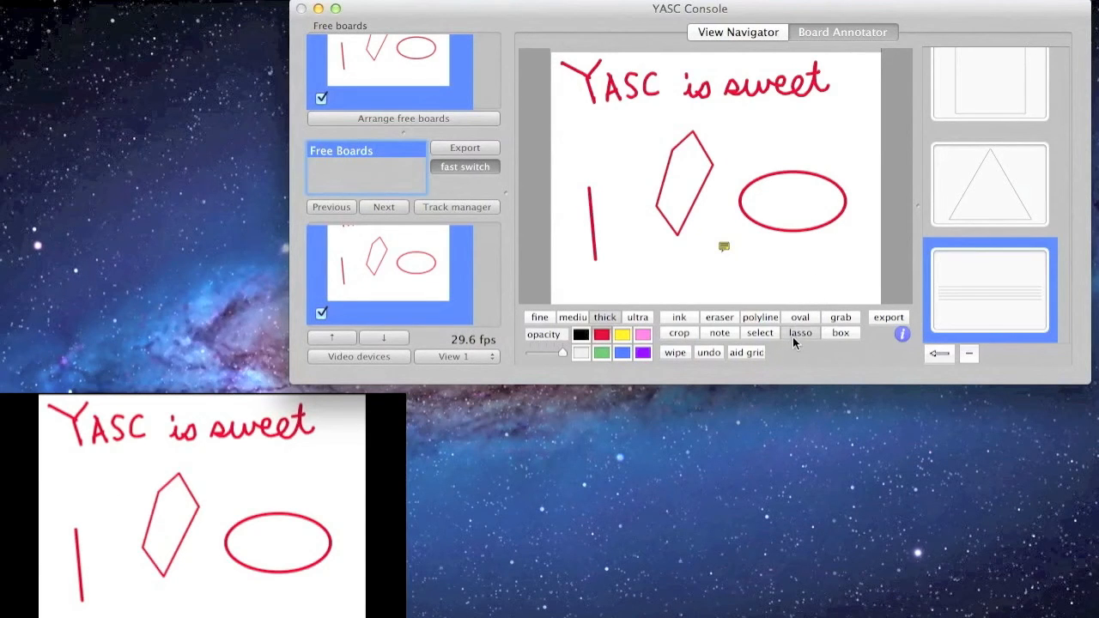
Step: Lasso the word 'YASC' and move it off the board into a new clip
{"action": "mouse_move", "coordinate": [593, 119]}
{"action": "left_mouse_down"}
{"action": "mouse_move", "coordinate": [668, 107]}
{"action": "mouse_move", "coordinate": [666, 60]}
{"action": "mouse_move", "coordinate": [550, 57]}
{"action": "mouse_move", "coordinate": [566, 112]}
{"action": "mouse_move", "coordinate": [603, 121]}
{"action": "left_mouse_up"}
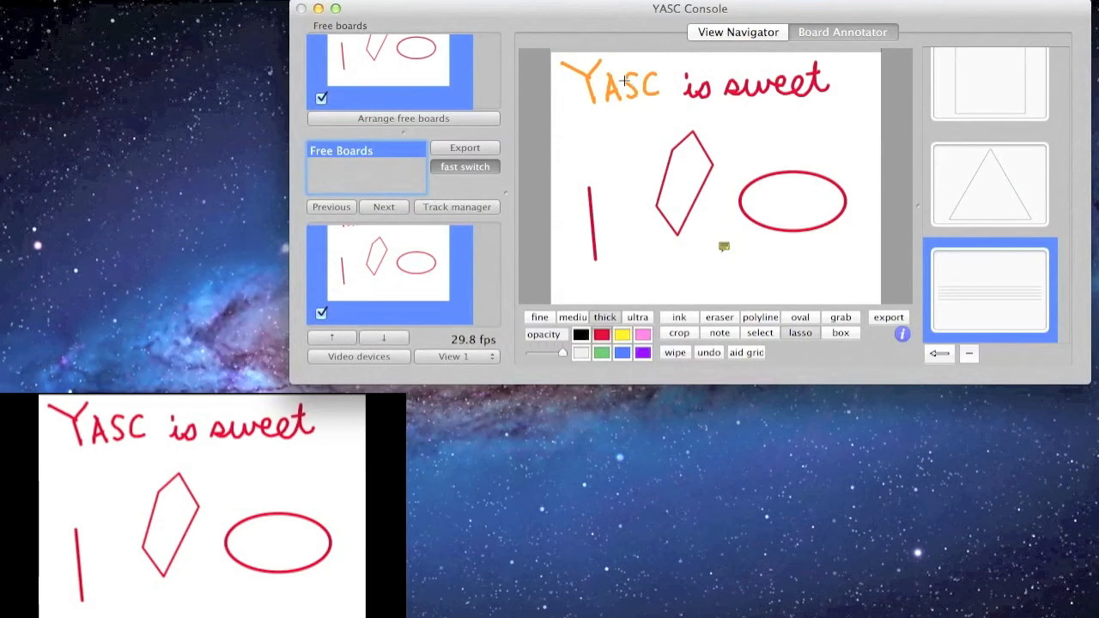
{"action": "scroll", "coordinate": [624, 79], "scroll_direction": "up", "scroll_amount": 3}
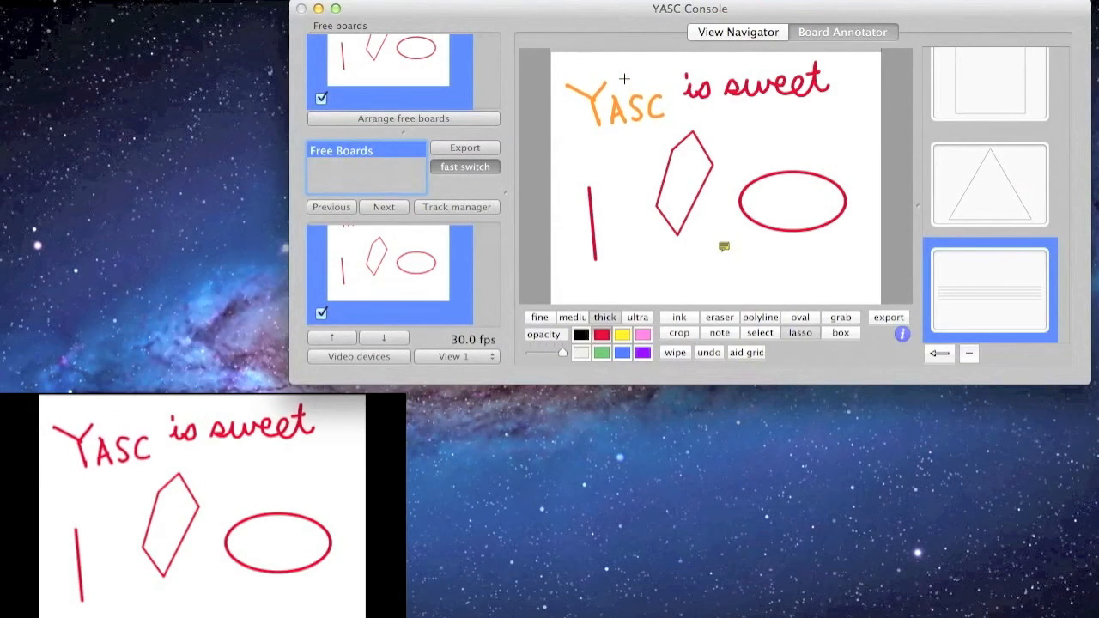
{"action": "scroll", "coordinate": [624, 79], "scroll_direction": "left", "scroll_amount": 5}
{"action": "key", "text": "super+x"}
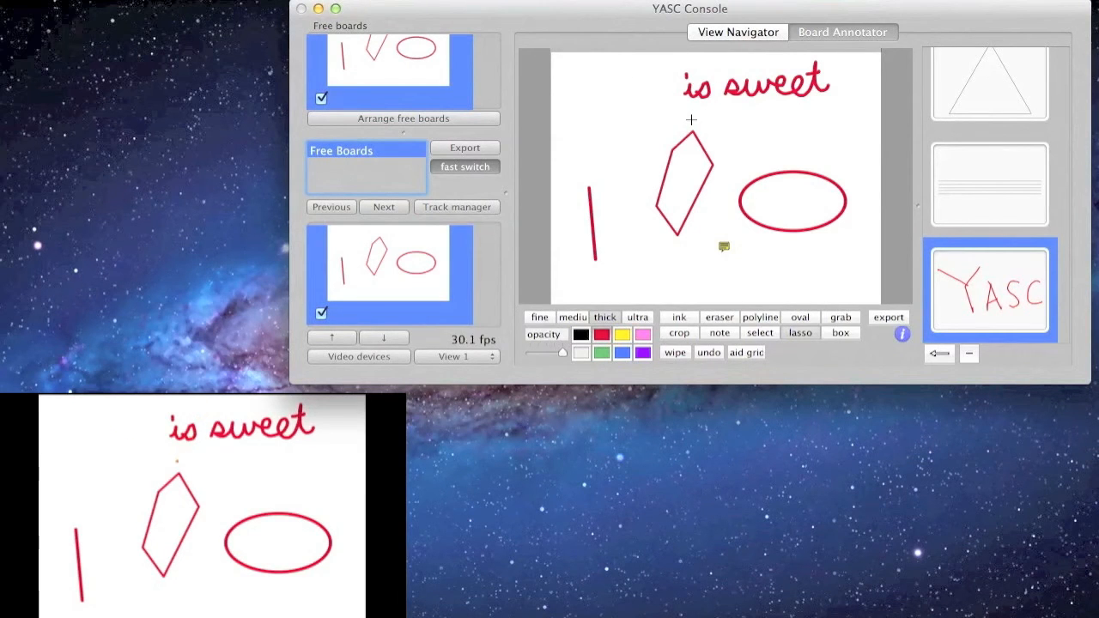
Step: Lasso and delete the word 'is', then undo to restore it
{"action": "mouse_move", "coordinate": [691, 109]}
{"action": "left_mouse_down"}
{"action": "mouse_move", "coordinate": [718, 107]}
{"action": "mouse_move", "coordinate": [706, 65]}
{"action": "mouse_move", "coordinate": [657, 82]}
{"action": "mouse_move", "coordinate": [702, 108]}
{"action": "left_mouse_up"}
{"action": "key", "text": "Delete"}
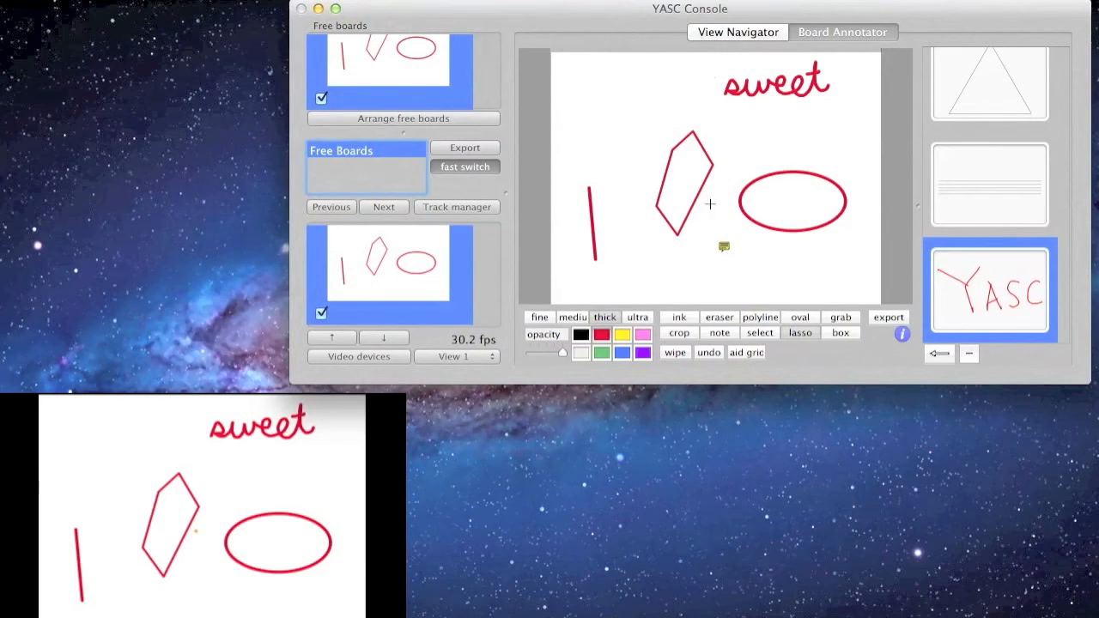
{"action": "left_click", "coordinate": [711, 352]}
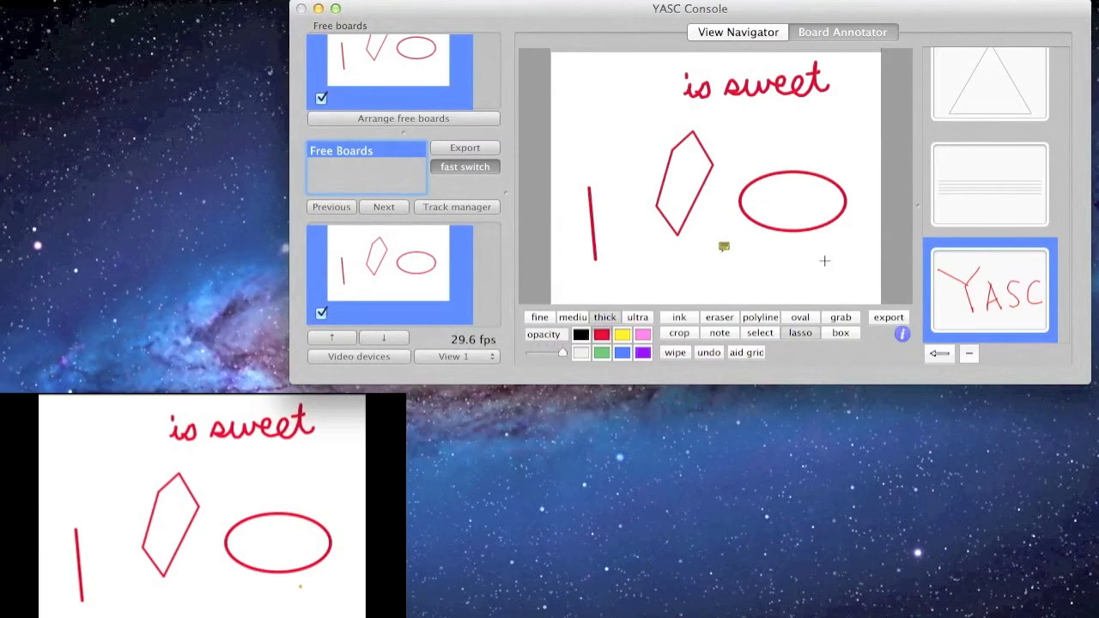
{"action": "left_click", "coordinate": [842, 333]}
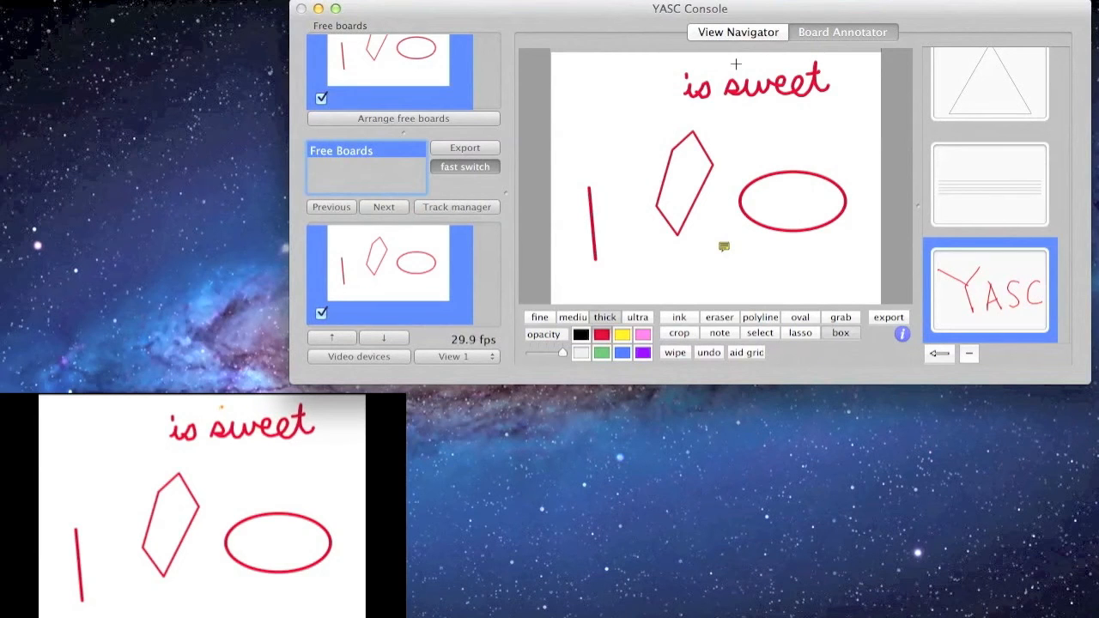
Step: Box-select the word 'is', then deselect it
{"action": "left_click_drag", "start_coordinate": [675, 62], "coordinate": [710, 109]}
{"action": "left_click_drag", "start_coordinate": [718, 110], "coordinate": [719, 111]}
{"action": "left_click", "coordinate": [756, 132]}
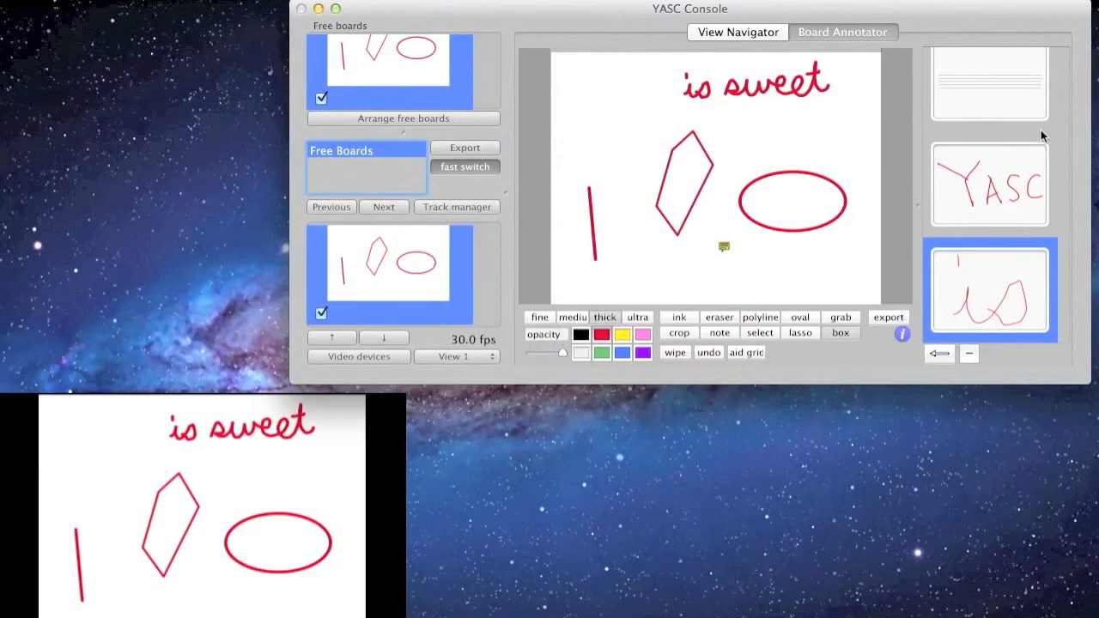
Step: Paste the square frame clip at the board's upper left and enlarge it to match
{"action": "scroll", "coordinate": [1030, 133], "scroll_direction": "up", "scroll_amount": 5}
{"action": "left_click", "coordinate": [1004, 112]}
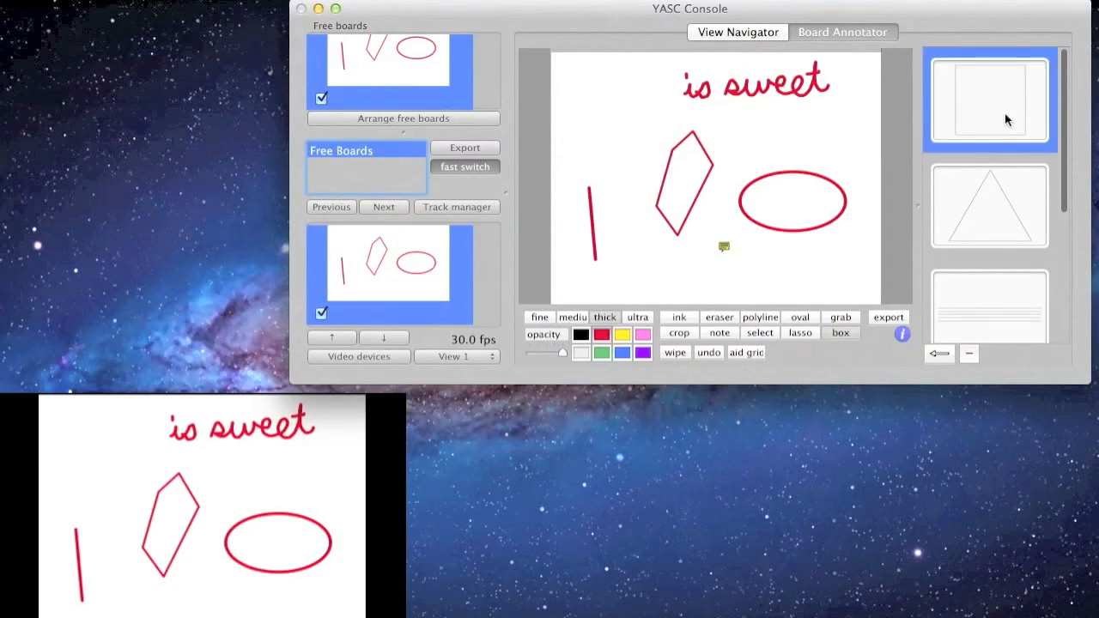
{"action": "left_click", "coordinate": [939, 353]}
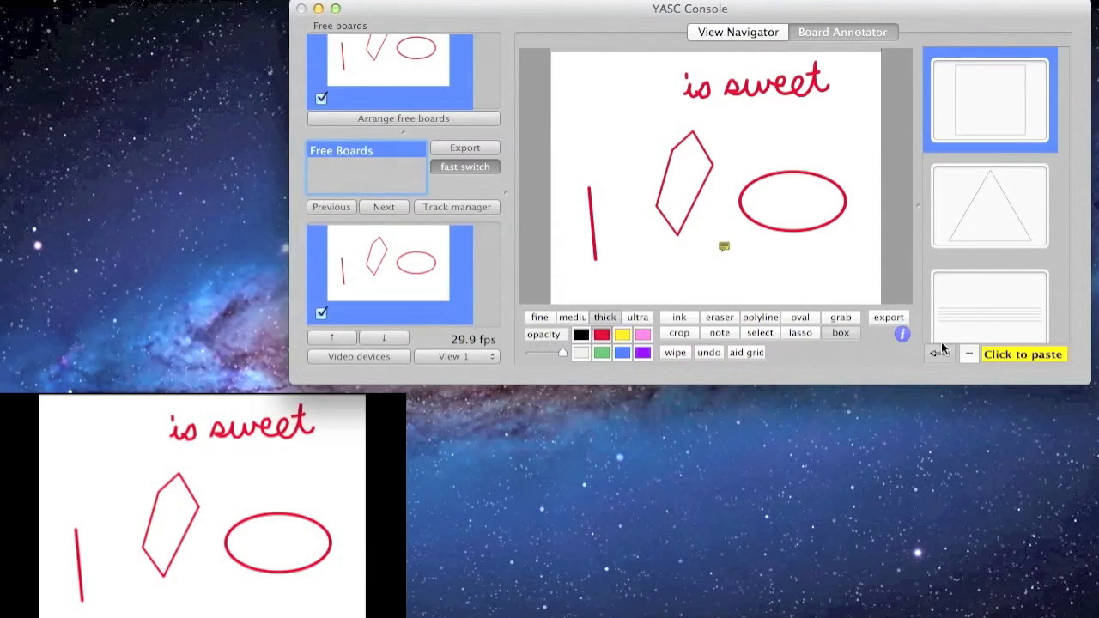
{"action": "left_click", "coordinate": [613, 102]}
{"action": "scroll", "coordinate": [618, 110], "scroll_direction": "up", "scroll_amount": 5}
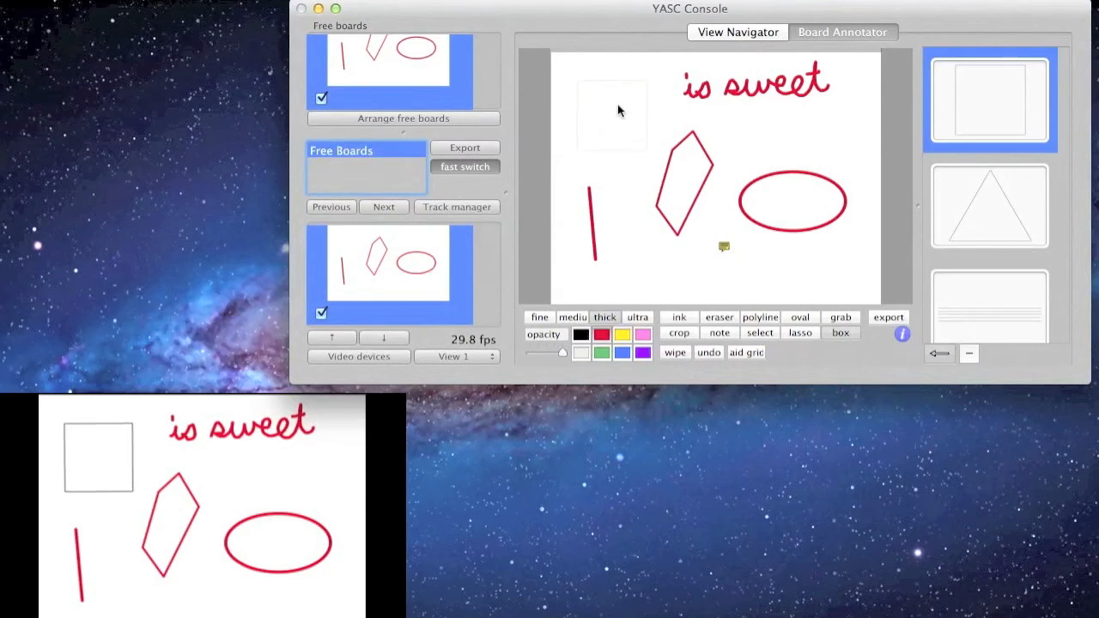
{"action": "scroll", "coordinate": [618, 110], "scroll_direction": "up", "scroll_amount": 1}
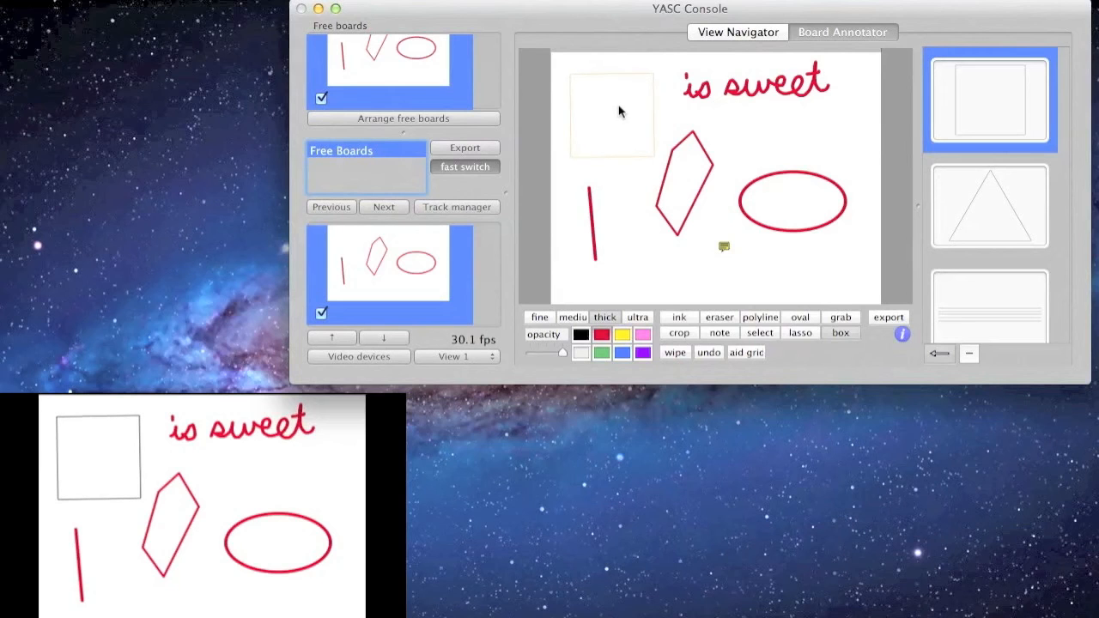
{"action": "left_click", "coordinate": [619, 109]}
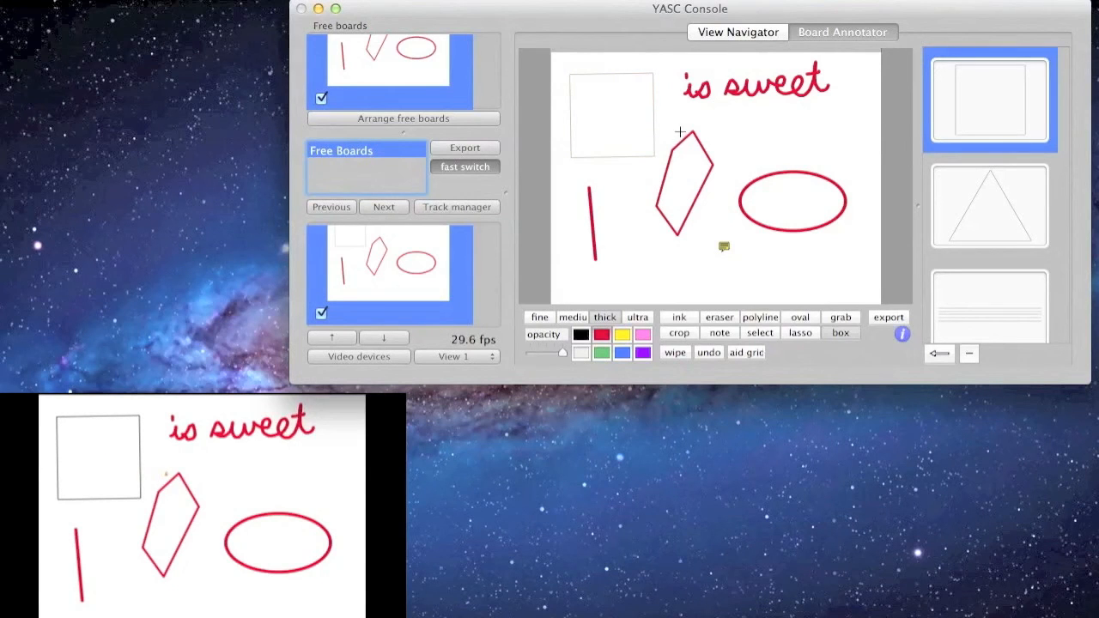
Step: Export the board as 'Demo' PDF to the Desktop, then move the console window aside
{"action": "left_click", "coordinate": [889, 317]}
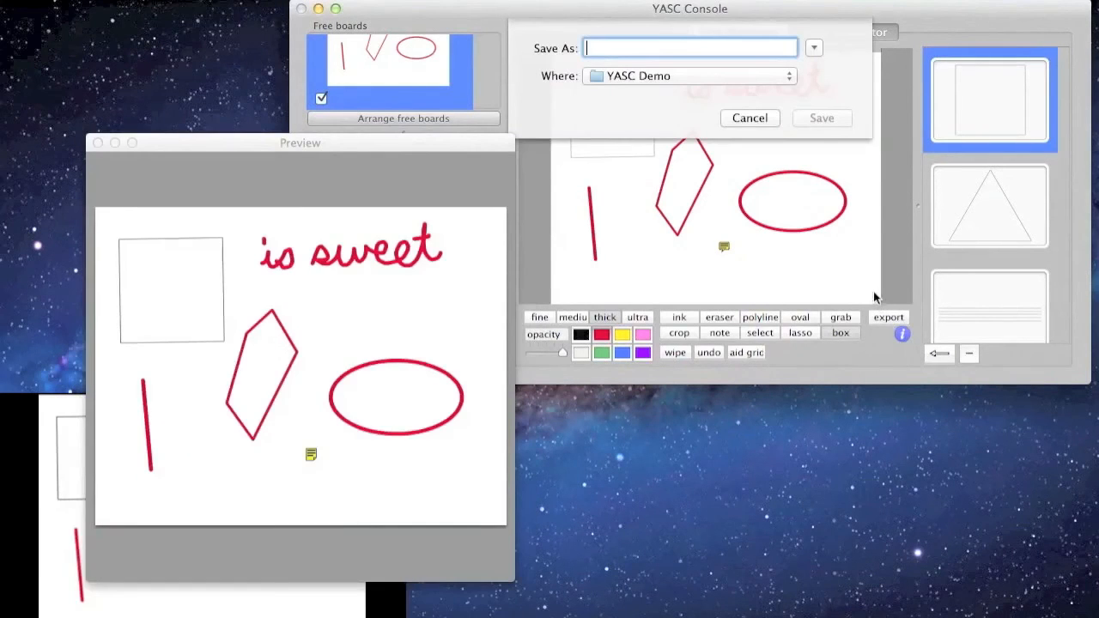
{"action": "type", "text": "Demo"}
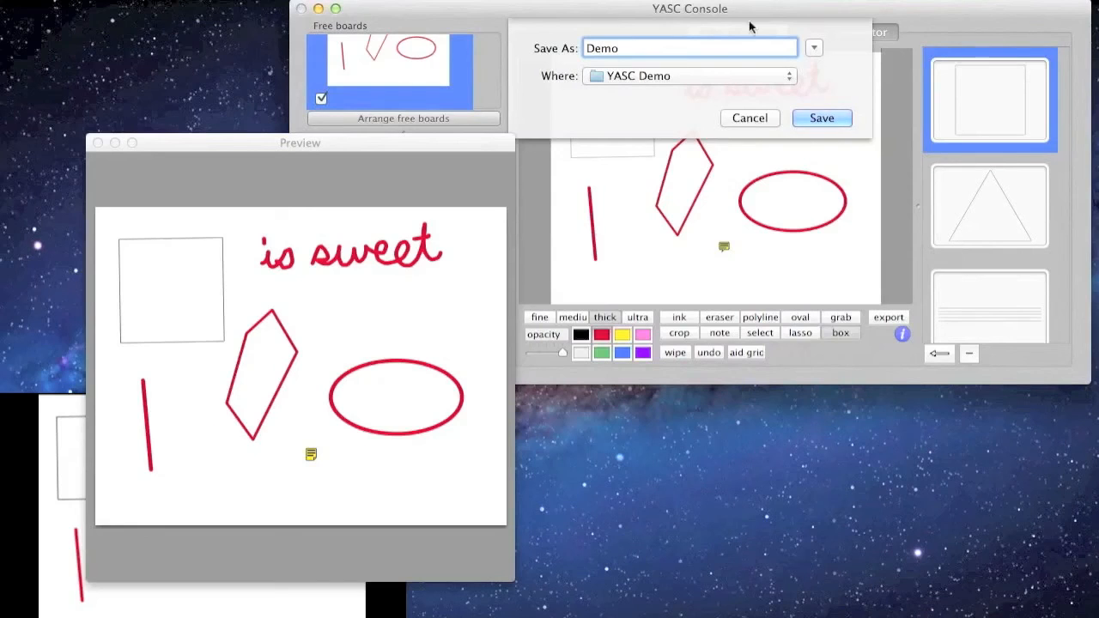
{"action": "left_click", "coordinate": [755, 76]}
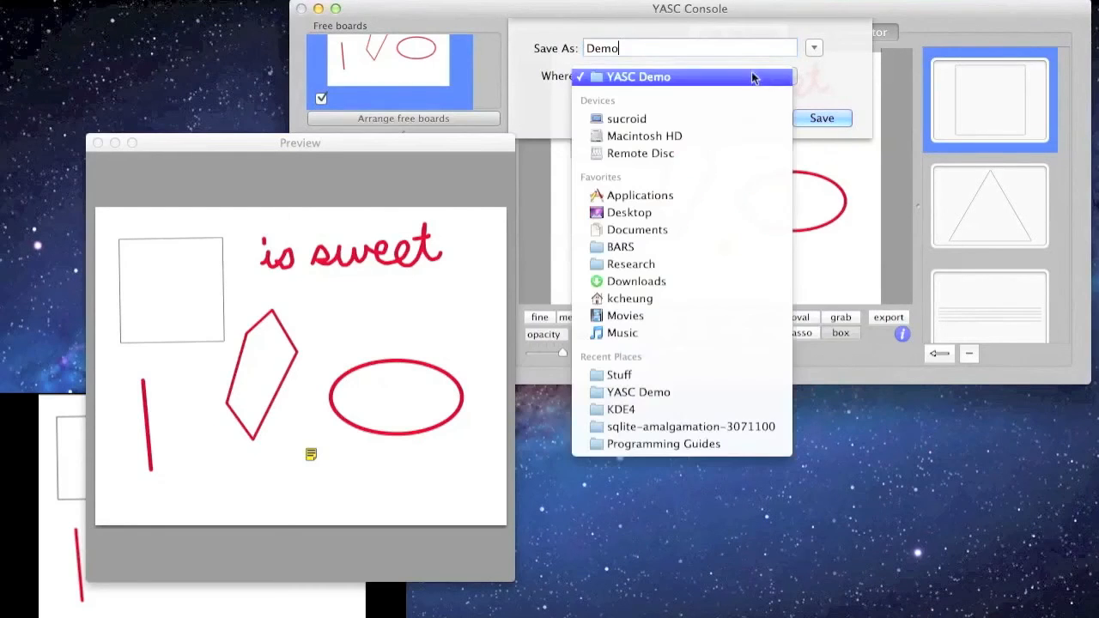
{"action": "left_click", "coordinate": [710, 213]}
{"action": "left_click", "coordinate": [818, 118]}
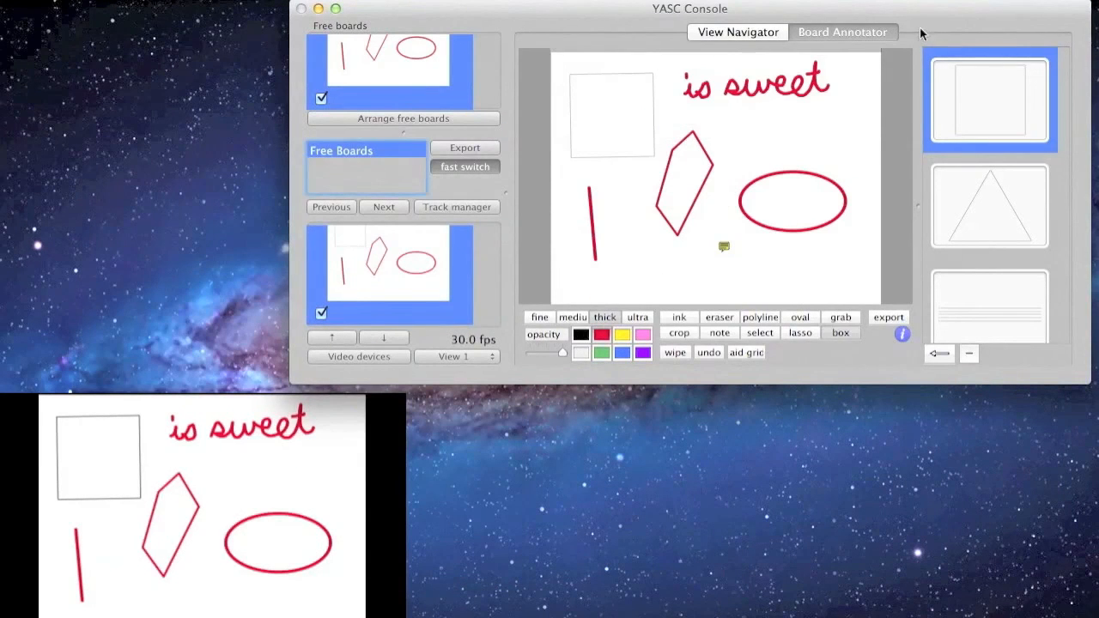
{"action": "left_click_drag", "start_coordinate": [892, 28], "coordinate": [790, 19]}
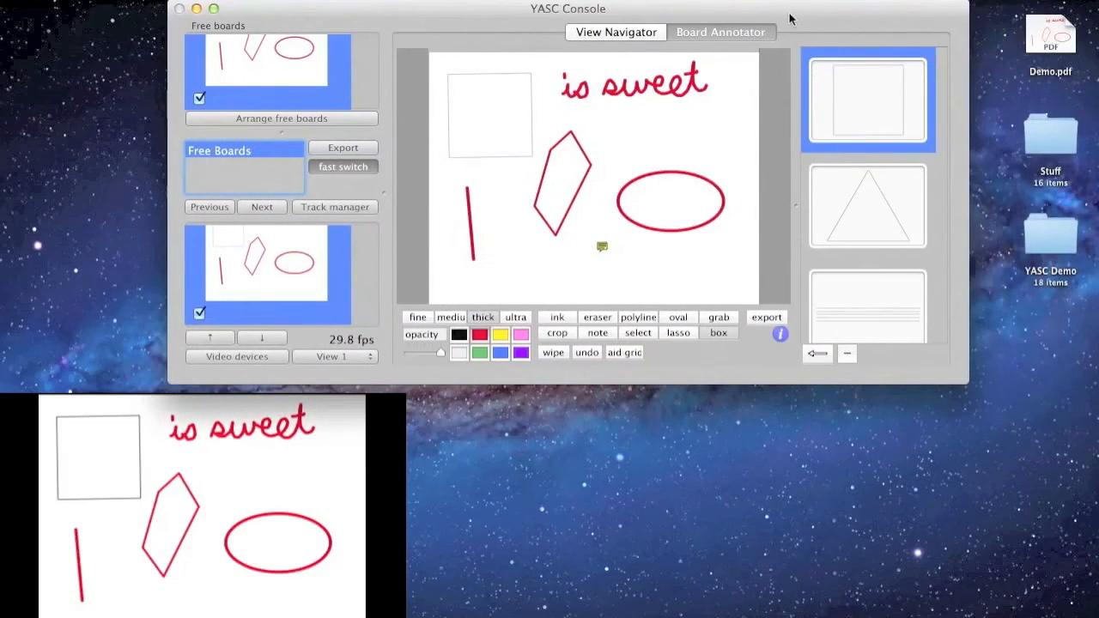
{"action": "left_click", "coordinate": [1043, 40]}
{"action": "double_click", "coordinate": [1043, 40]}
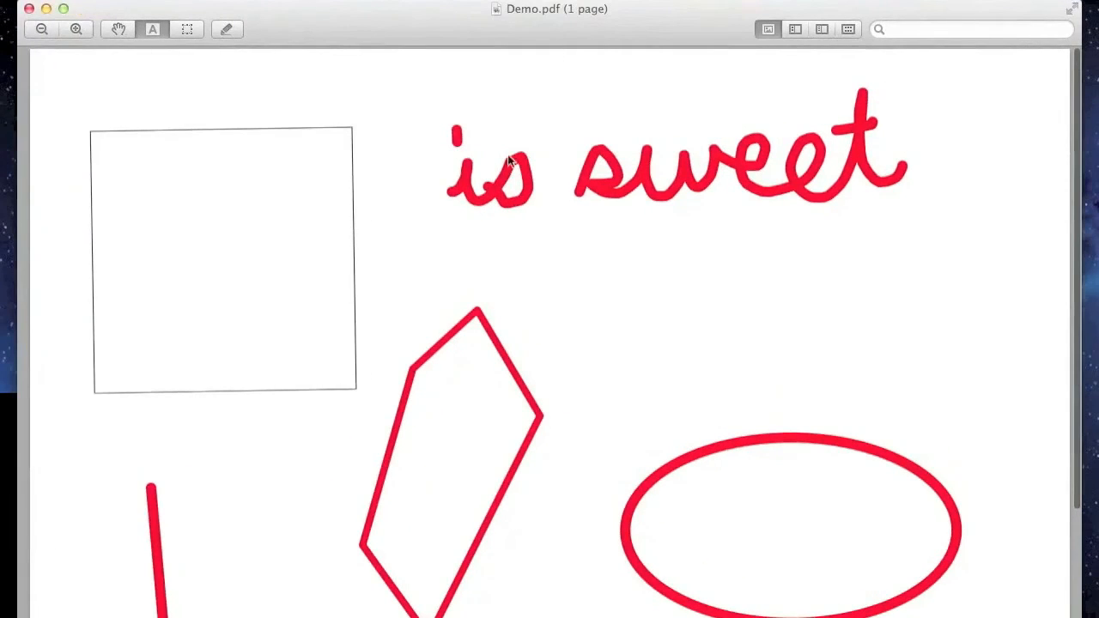
{"action": "scroll", "coordinate": [530, 157], "scroll_direction": "down", "scroll_amount": 4}
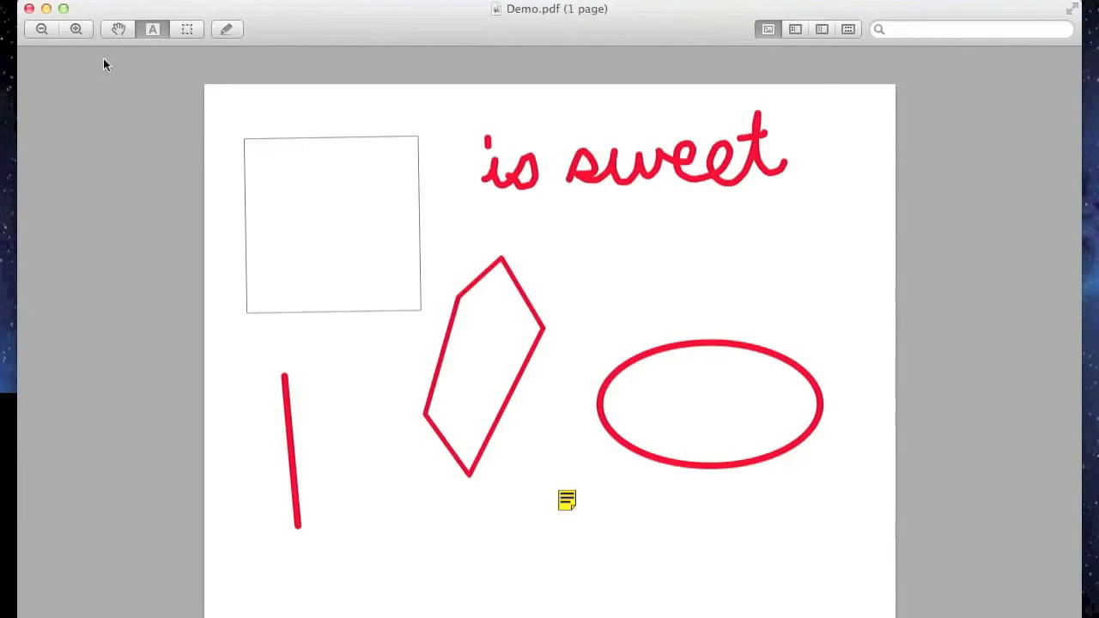
{"action": "left_click", "coordinate": [29, 9]}
{"action": "left_click_drag", "start_coordinate": [598, 12], "coordinate": [712, 10]}
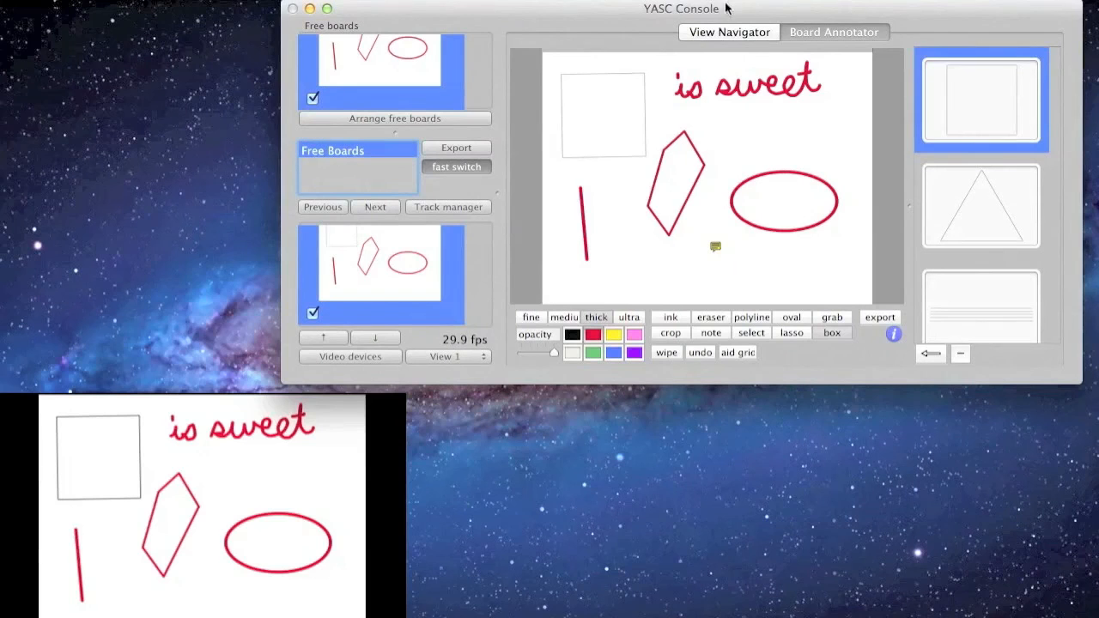
Step: Wipe the board, add a fine aid grid rotated 18 degrees, and draw a red diagonal line
{"action": "left_click", "coordinate": [665, 352]}
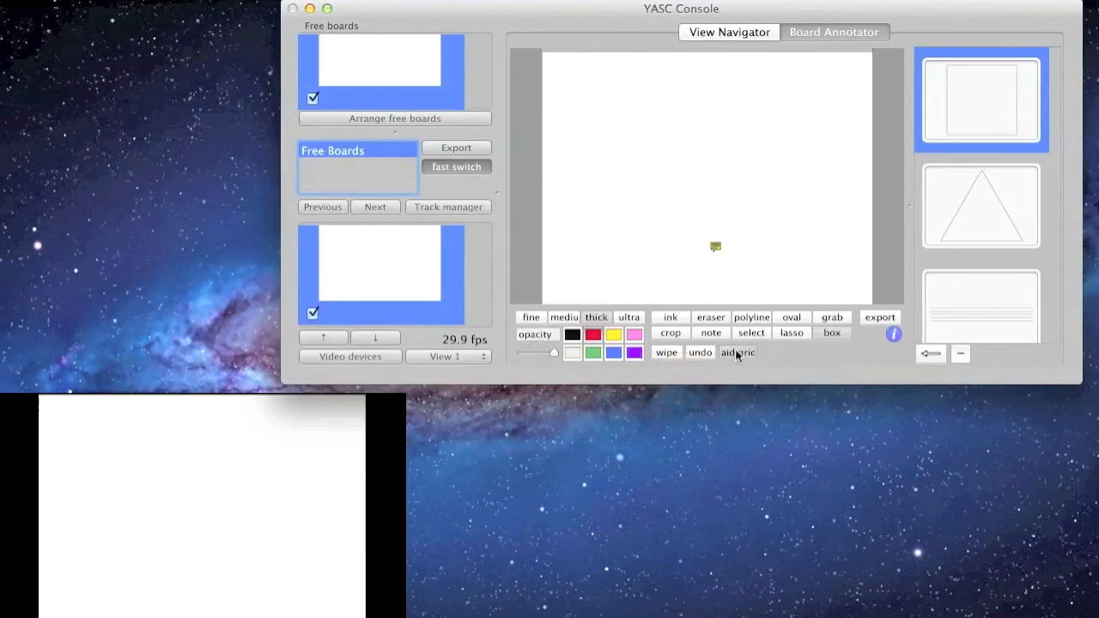
{"action": "left_click", "coordinate": [737, 354]}
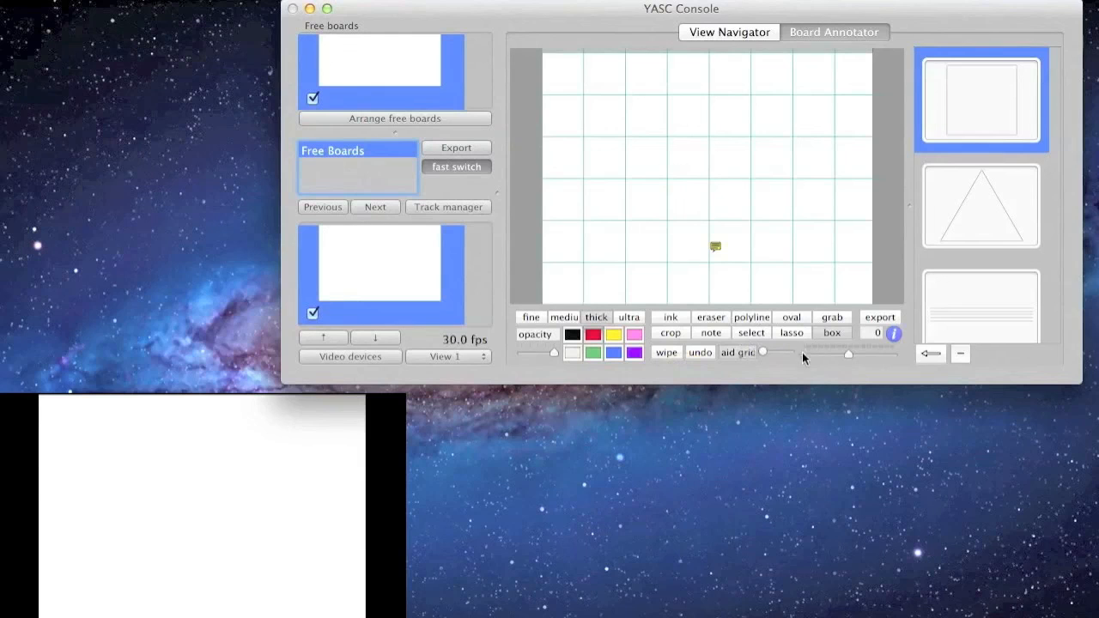
{"action": "mouse_move", "coordinate": [766, 352]}
{"action": "left_mouse_down"}
{"action": "mouse_move", "coordinate": [782, 345]}
{"action": "mouse_move", "coordinate": [765, 347]}
{"action": "left_mouse_up"}
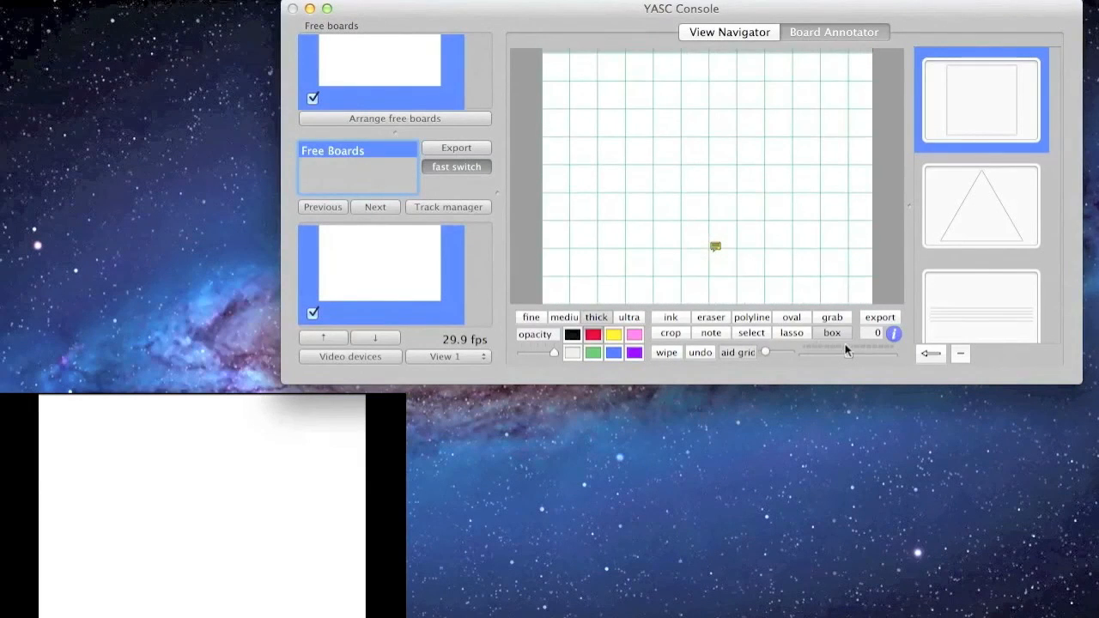
{"action": "mouse_move", "coordinate": [851, 351]}
{"action": "left_mouse_down"}
{"action": "mouse_move", "coordinate": [896, 347]}
{"action": "mouse_move", "coordinate": [786, 352]}
{"action": "mouse_move", "coordinate": [865, 346]}
{"action": "left_mouse_up"}
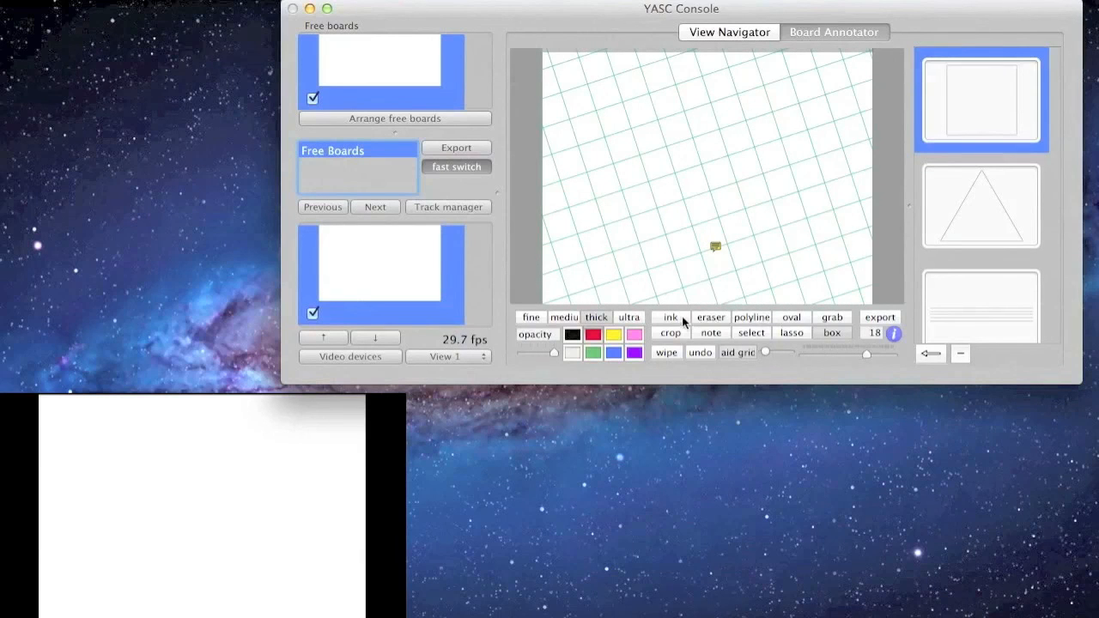
{"action": "left_click", "coordinate": [743, 317]}
{"action": "left_click_drag", "start_coordinate": [718, 217], "coordinate": [779, 137]}
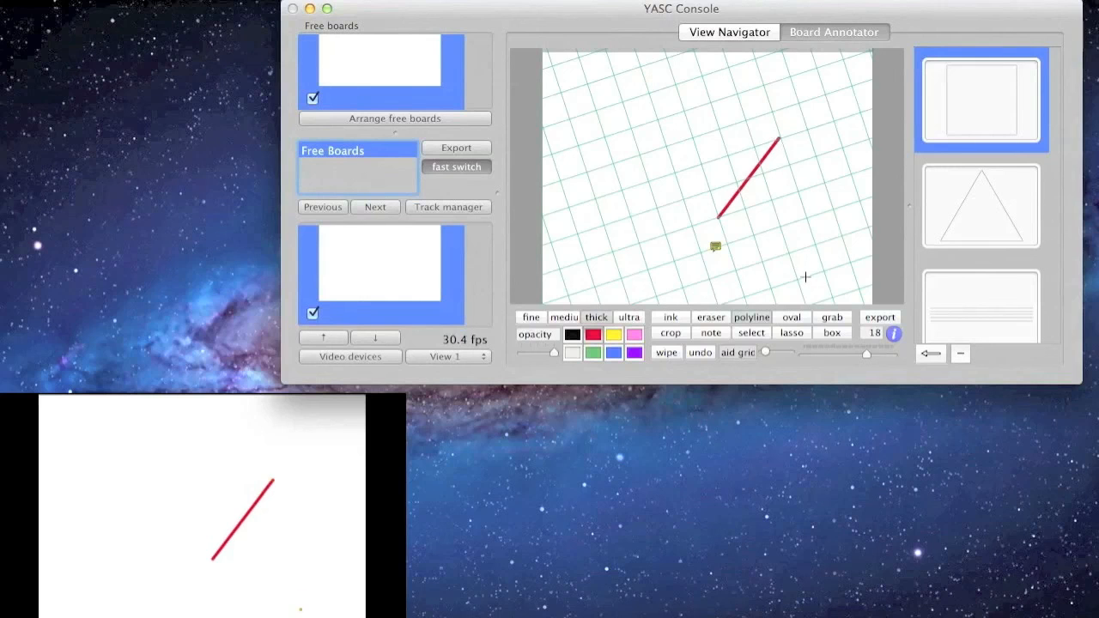